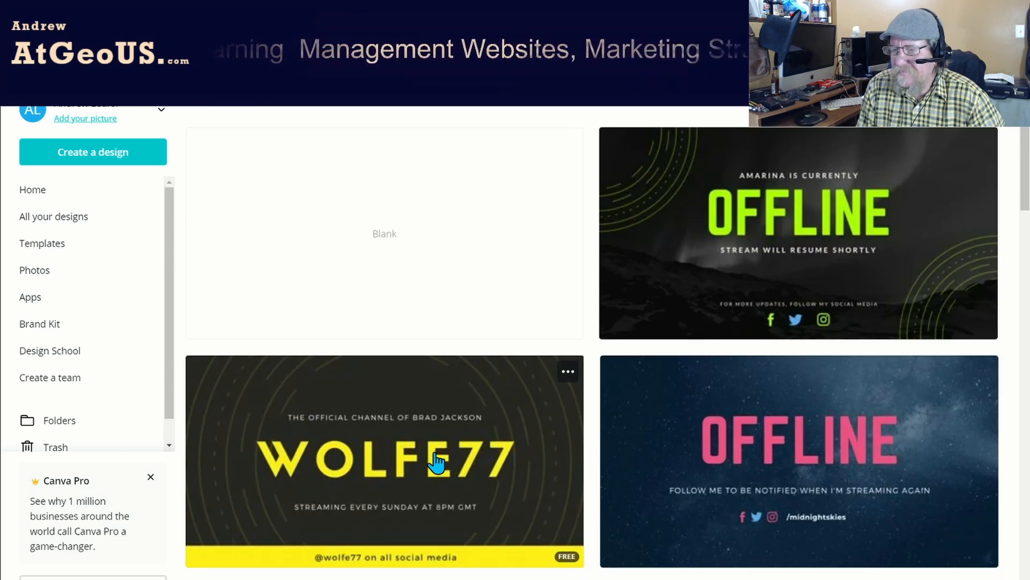
Look through the twitch banner templates down to the end of the results and return to the start of the list.
scroll(956, 411, down, 5)
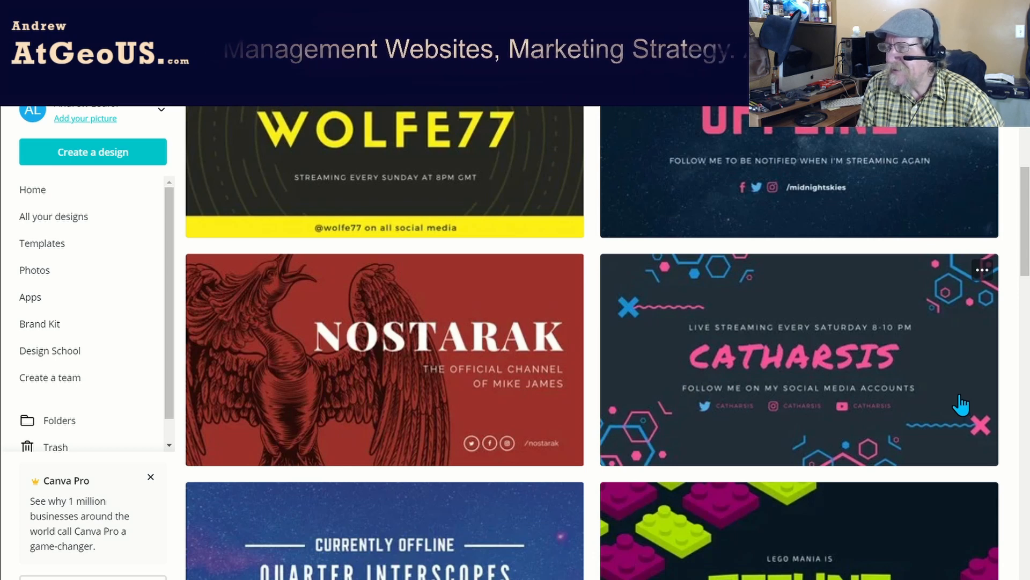
scroll(959, 403, down, 3)
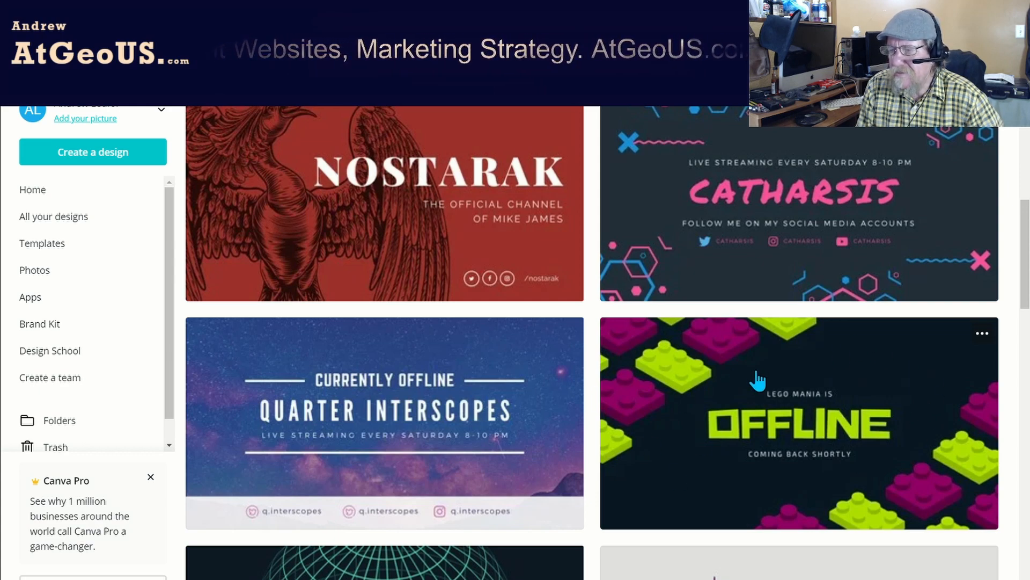
scroll(751, 380, down, 5)
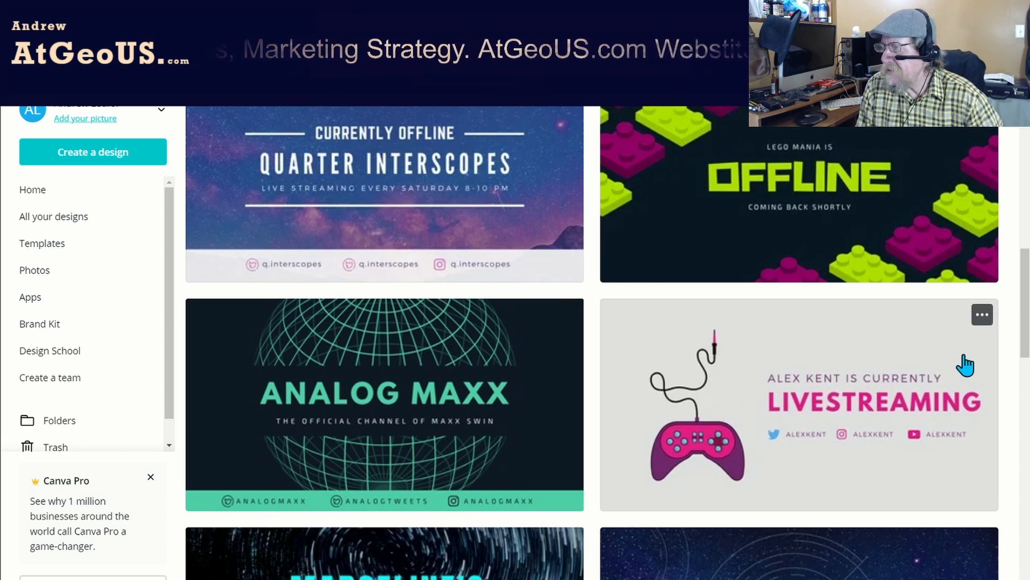
scroll(1006, 369, down, 5)
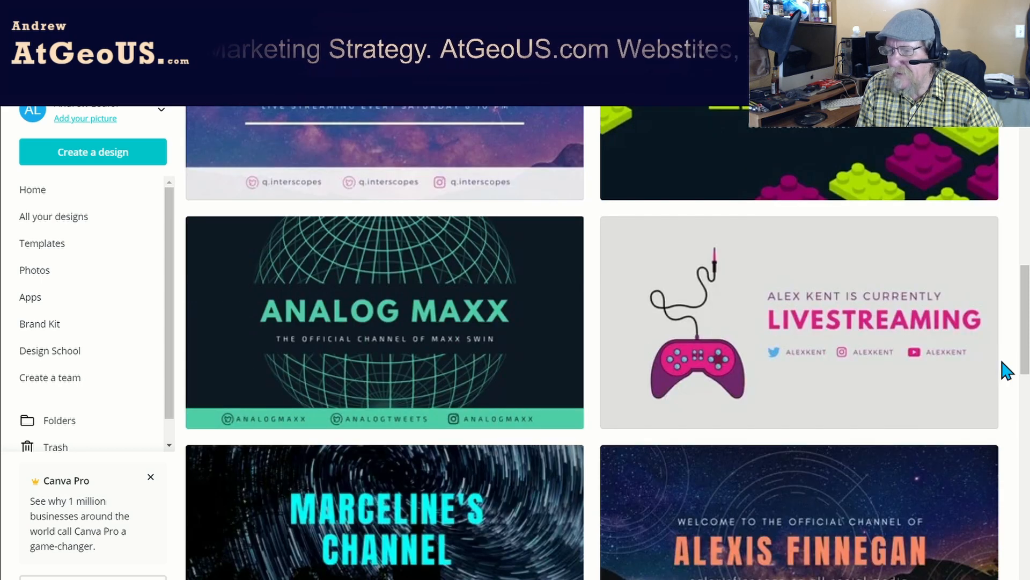
scroll(1007, 370, down, 6)
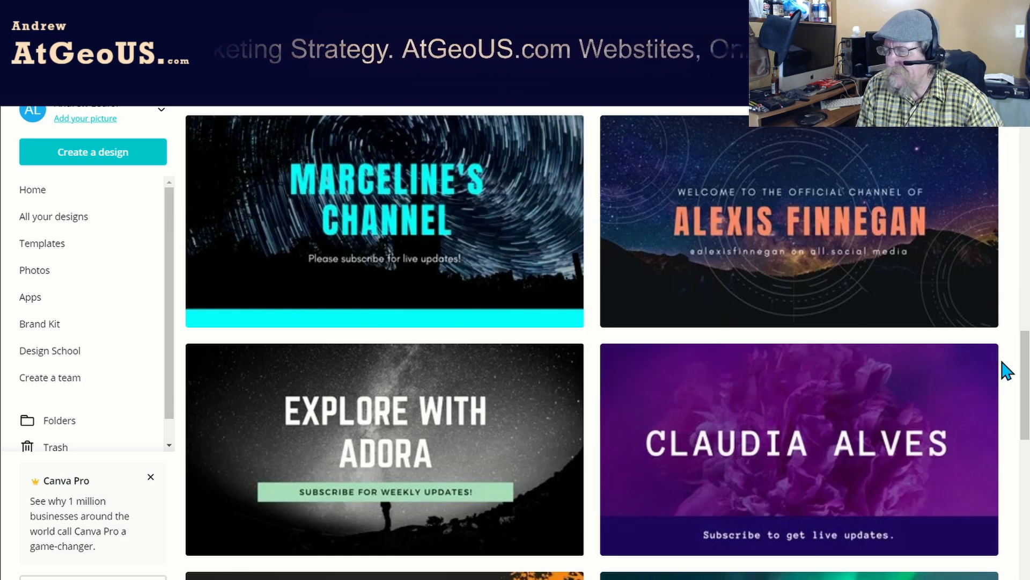
scroll(1007, 371, down, 2)
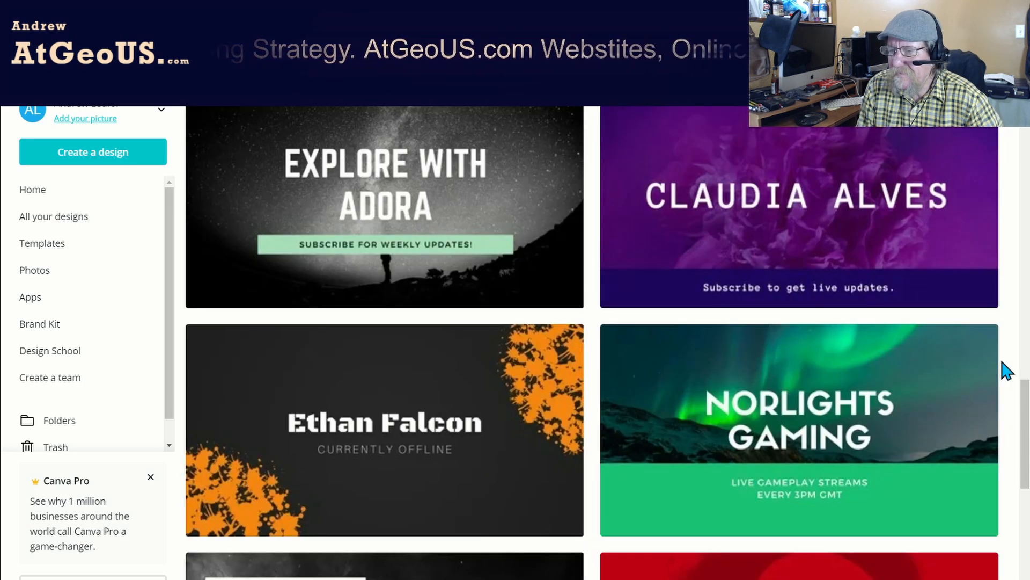
scroll(1007, 370, down, 3)
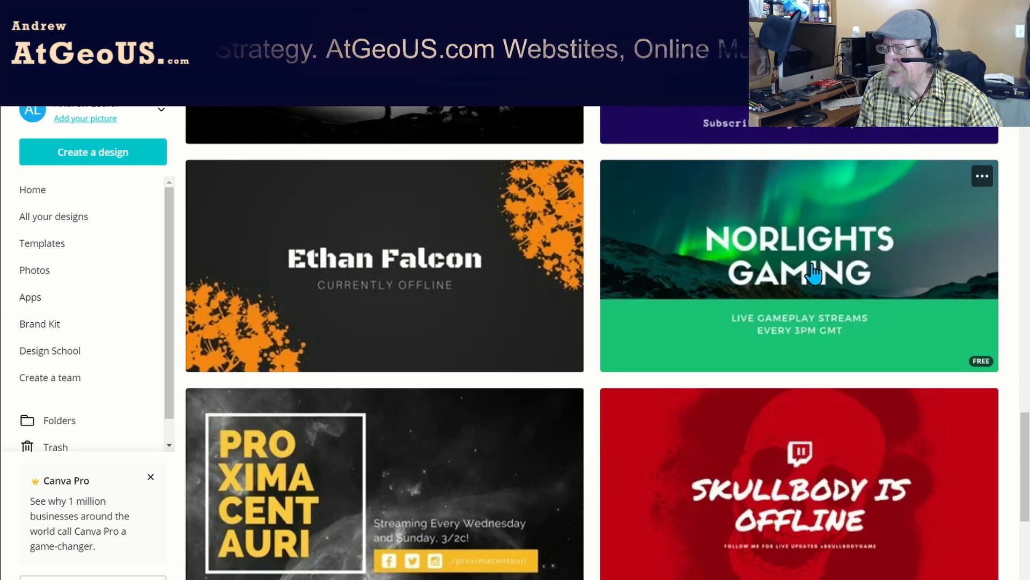
scroll(794, 341, down, 2)
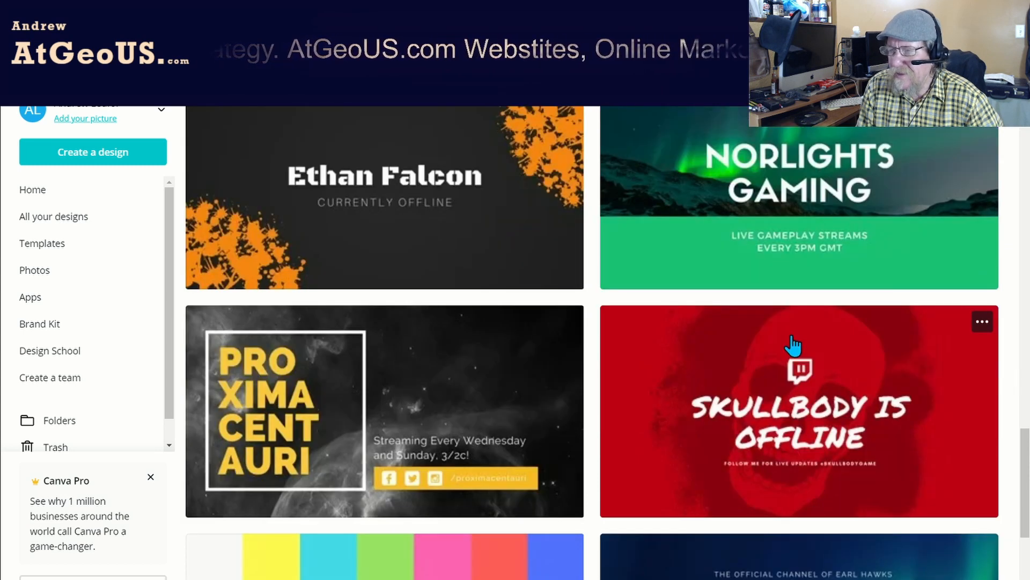
scroll(793, 345, down, 6)
scroll(794, 346, down, 3)
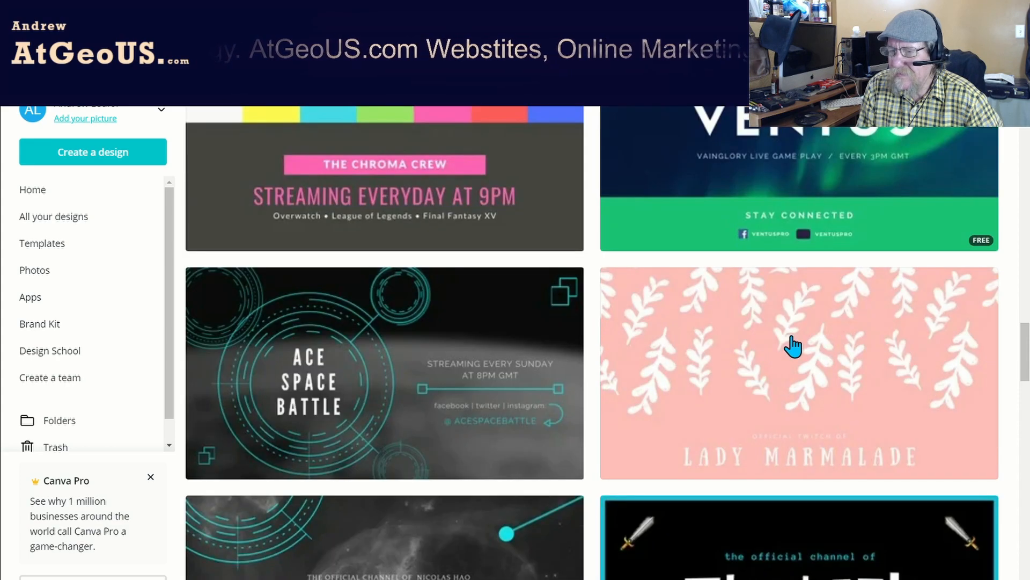
scroll(793, 346, down, 2)
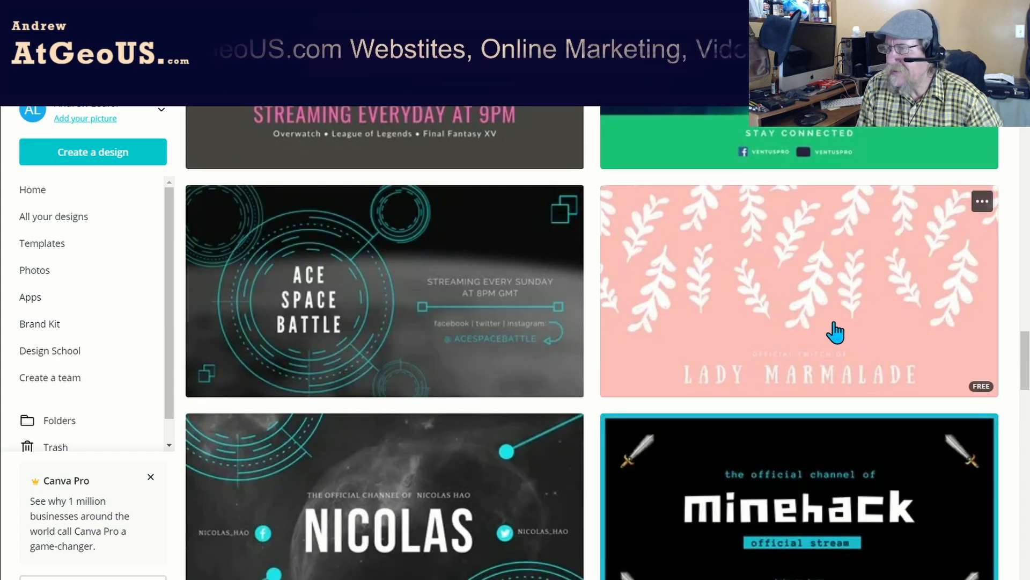
scroll(838, 333, down, 5)
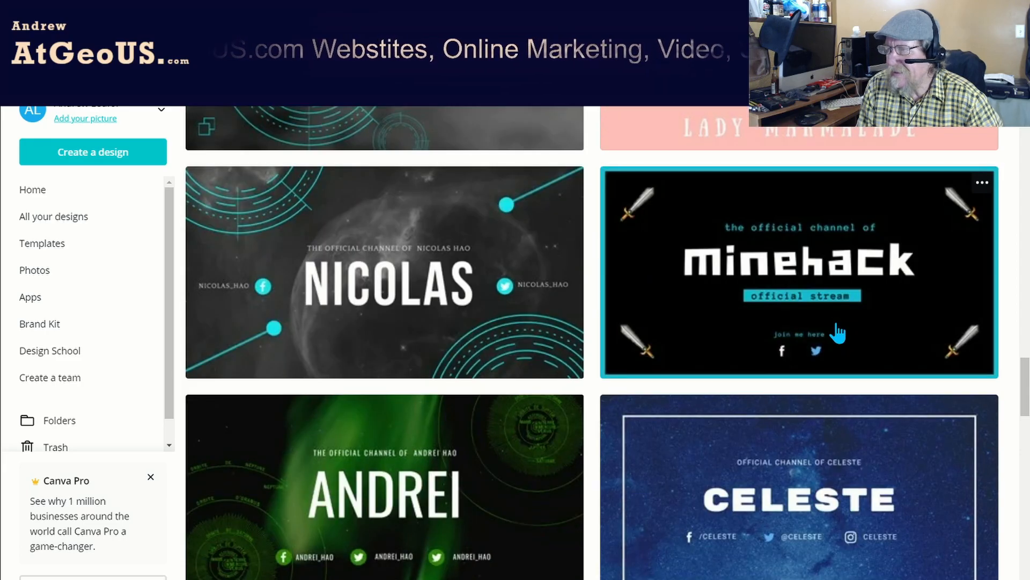
scroll(837, 332, down, 6)
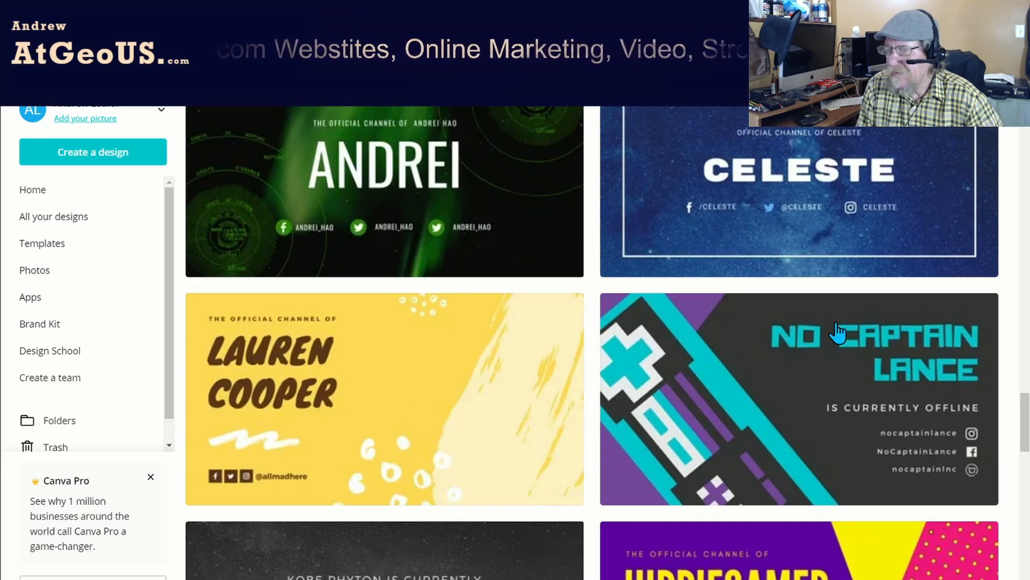
scroll(837, 333, down, 5)
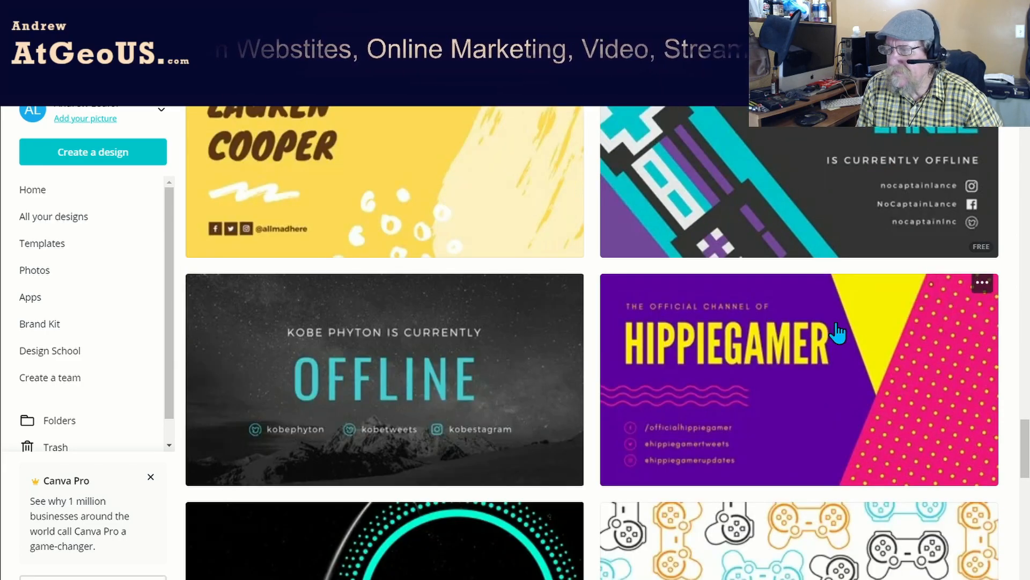
scroll(837, 332, down, 3)
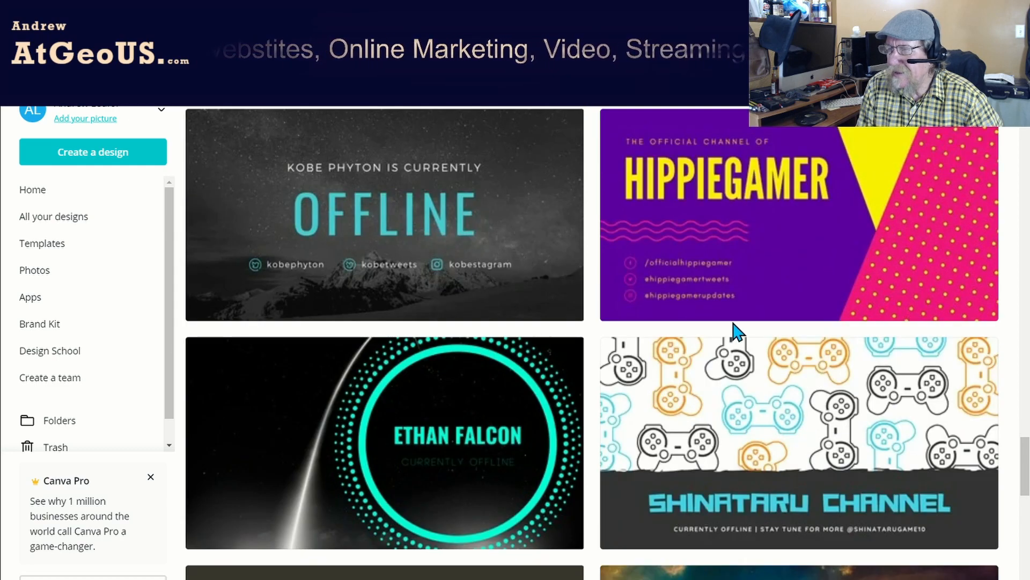
scroll(736, 333, down, 2)
scroll(737, 333, down, 5)
scroll(736, 333, down, 2)
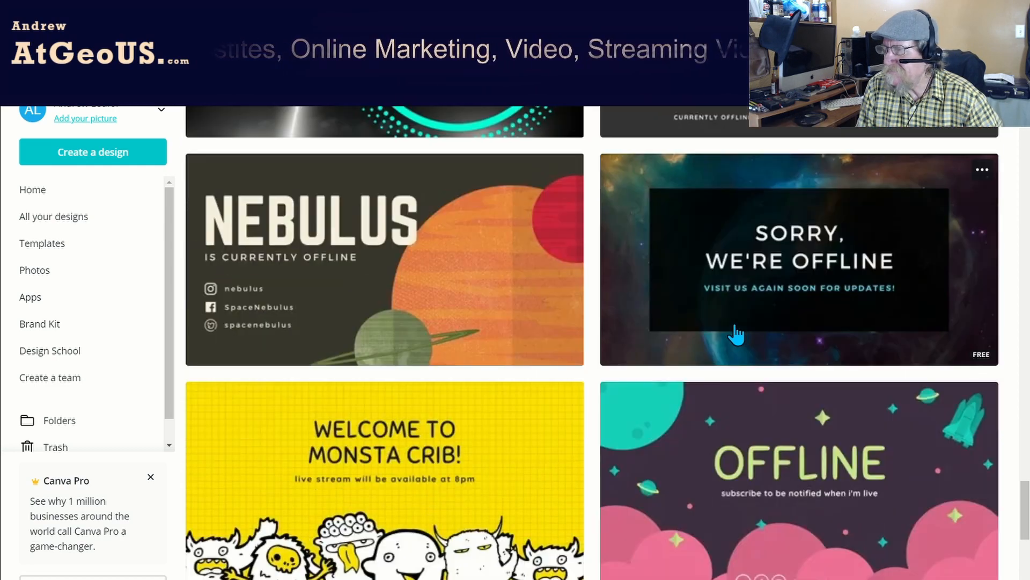
scroll(977, 322, down, 5)
scroll(946, 327, down, 5)
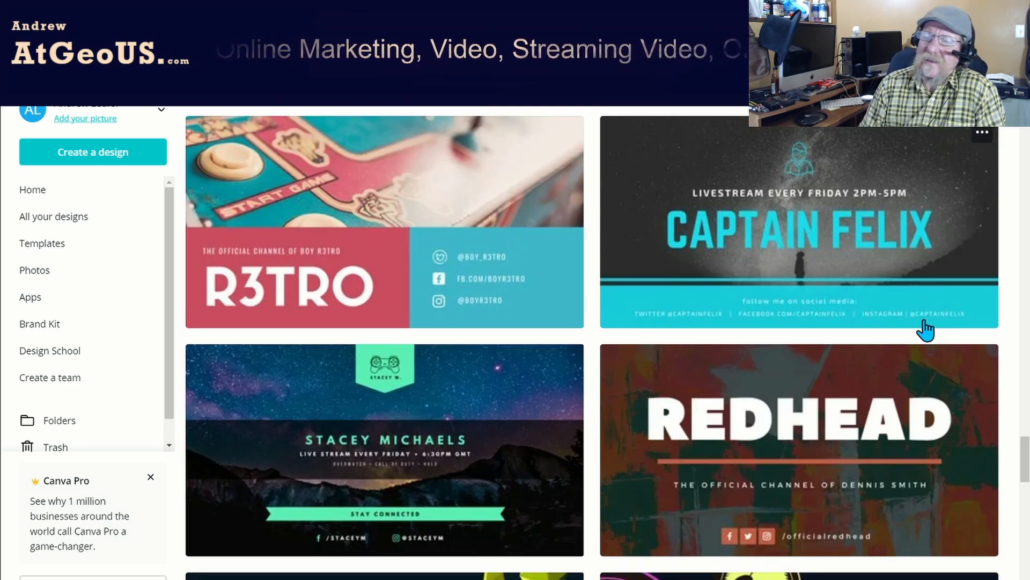
scroll(927, 329, down, 3)
scroll(920, 322, down, 6)
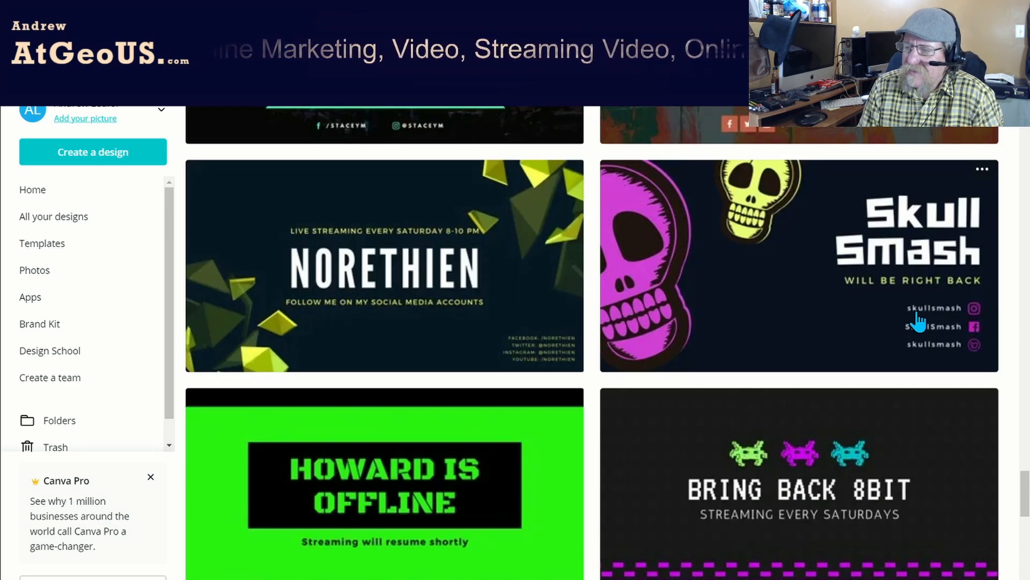
scroll(919, 322, down, 4)
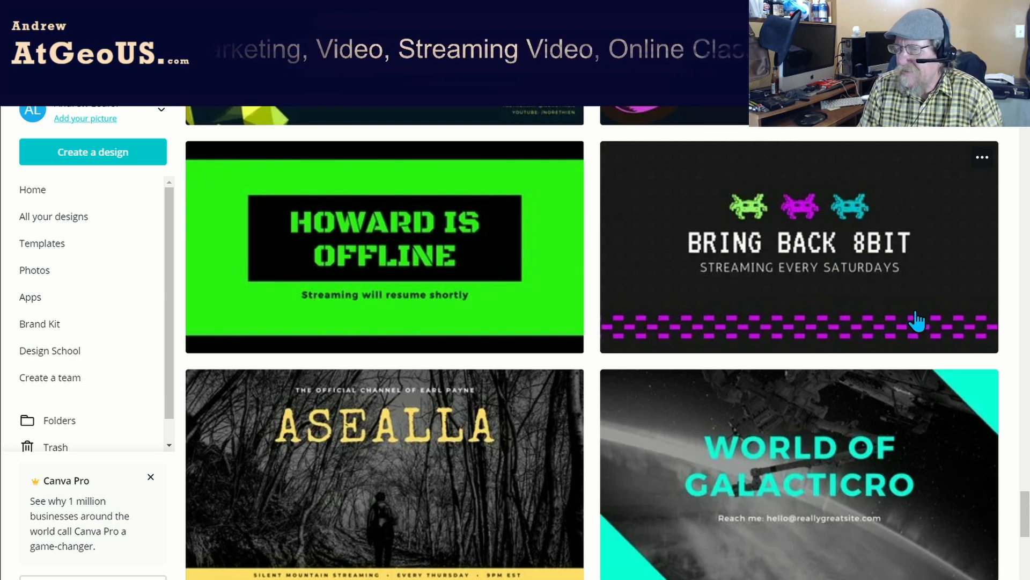
scroll(917, 320, down, 11)
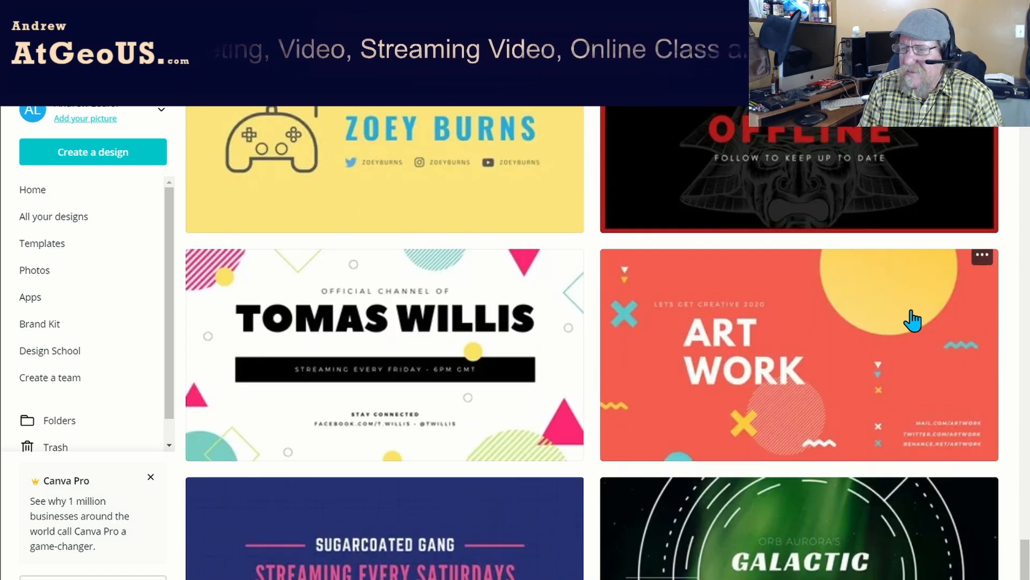
scroll(912, 320, down, 5)
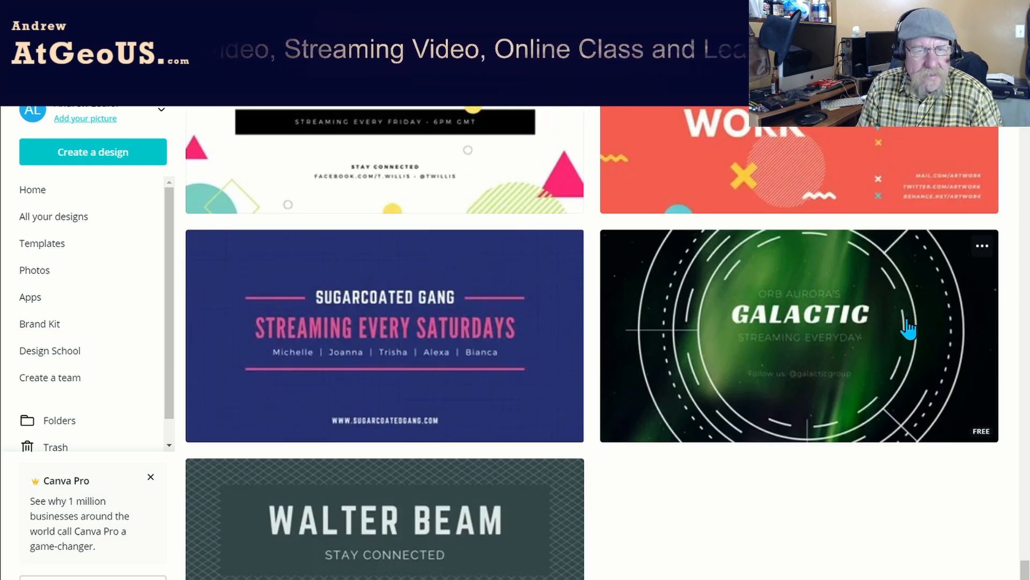
scroll(909, 328, down, 1)
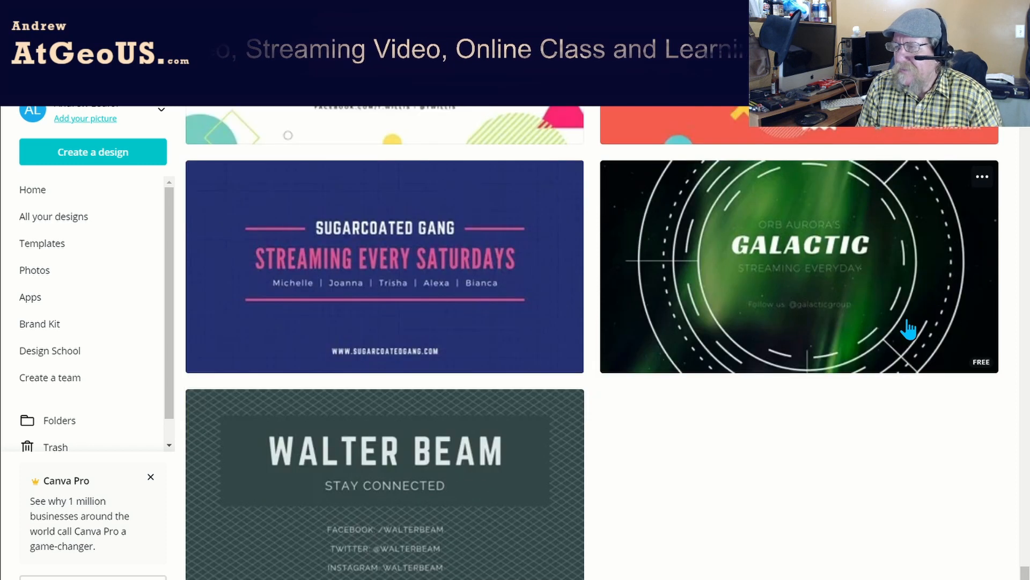
scroll(908, 329, up, 20)
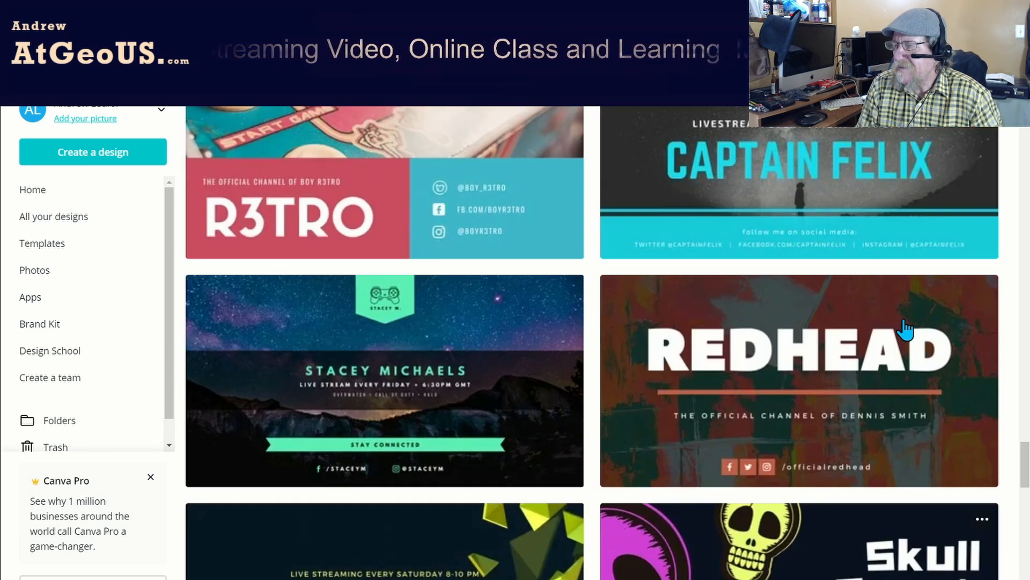
drag(1025, 467, 1025, 106)
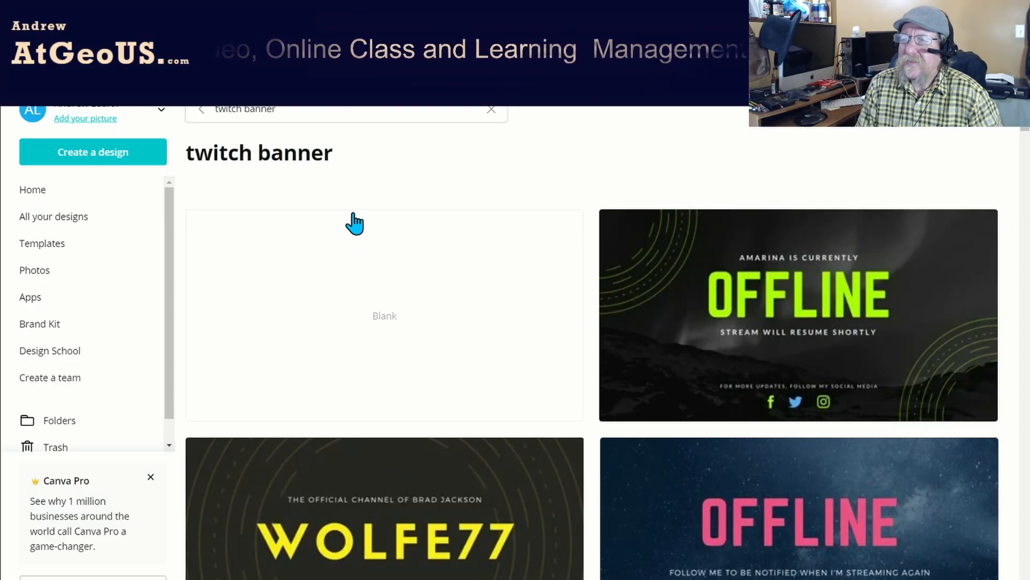
Replace the twitch banner search with "twitter" and open the suggested Twitter Post templates.
drag(279, 113, 215, 114)
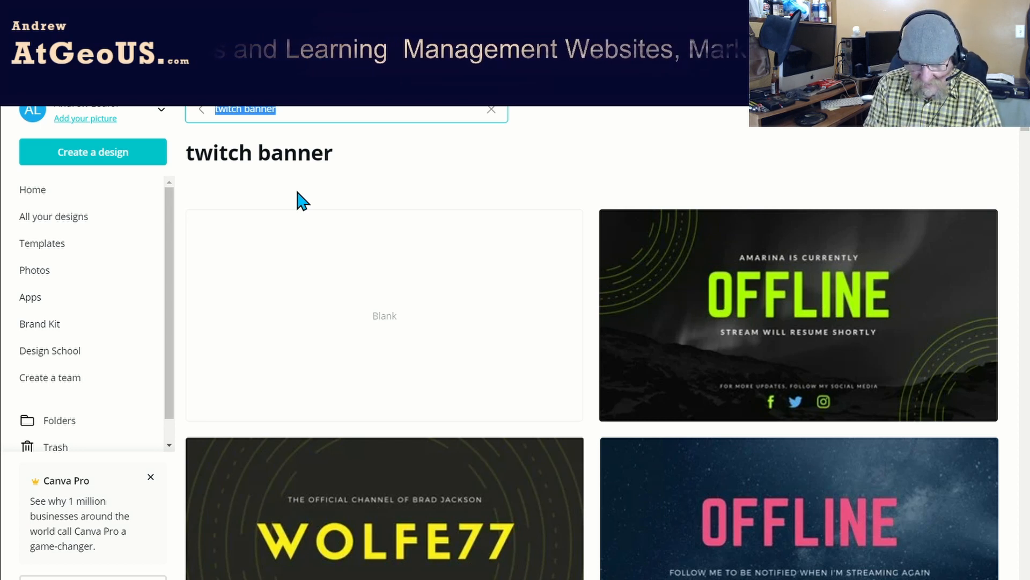
text(link)
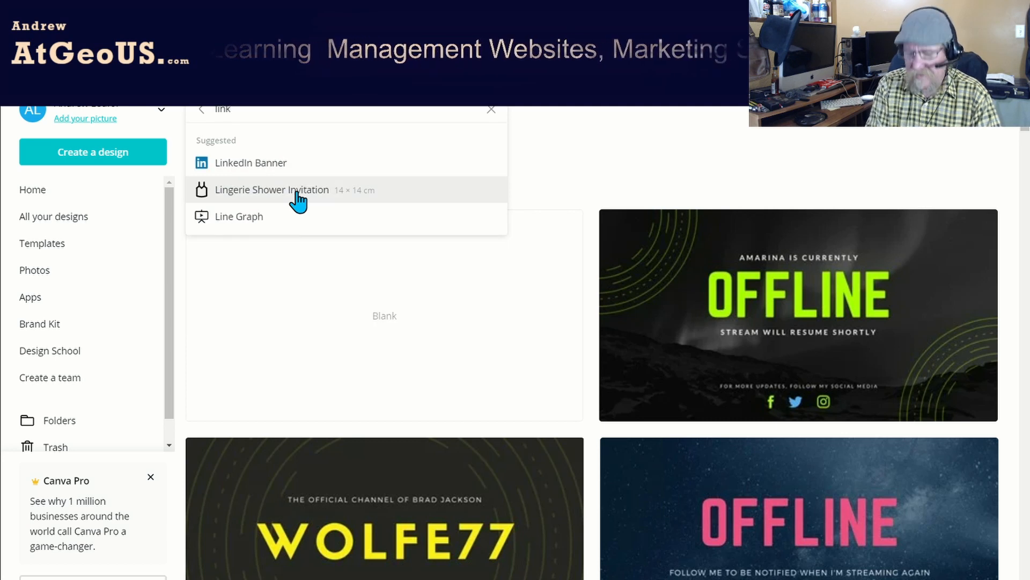
key(BackSpace)
key(BackSpace)
key(BackSpace)
key(BackSpace)
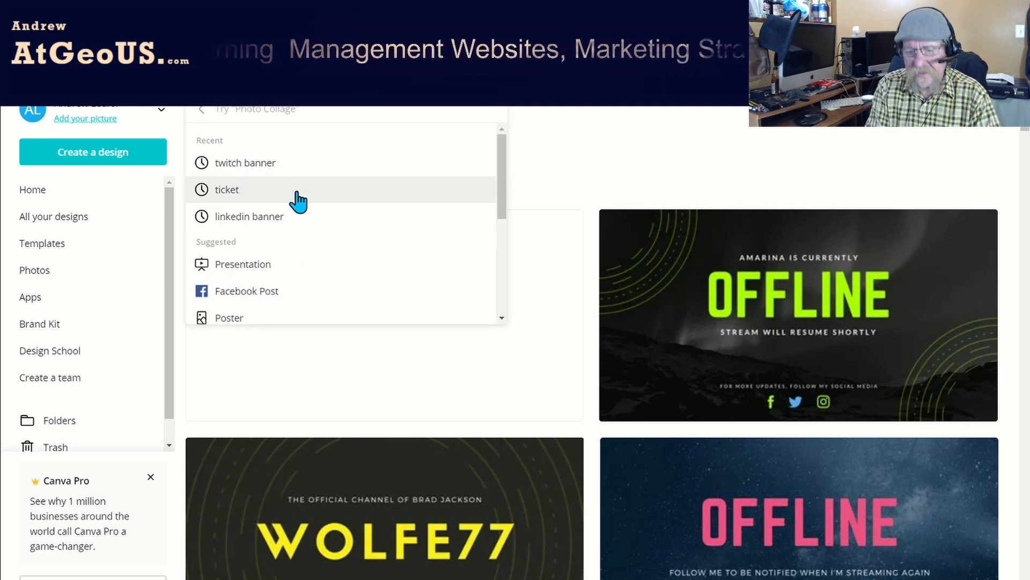
text(twitter)
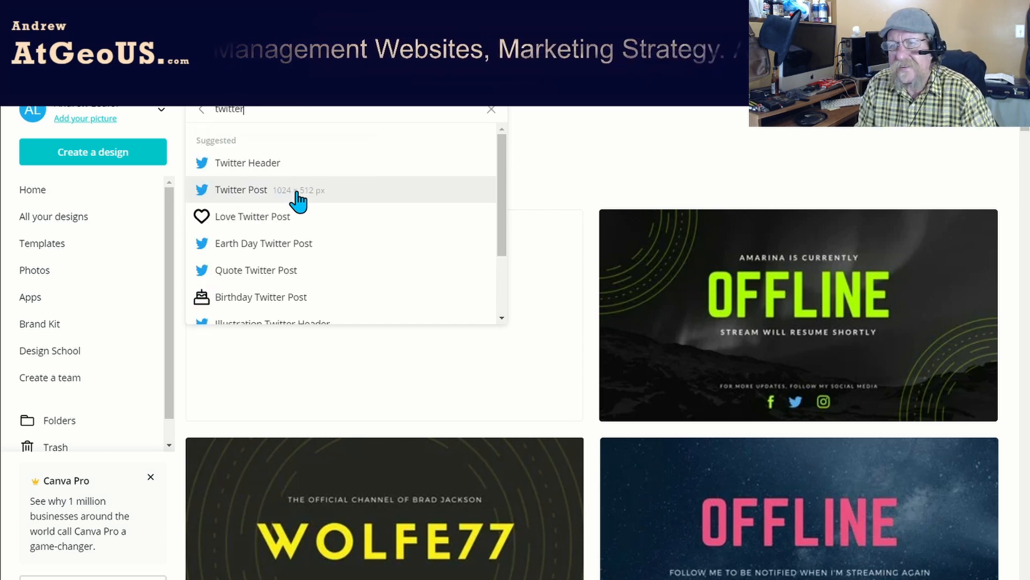
click(288, 193)
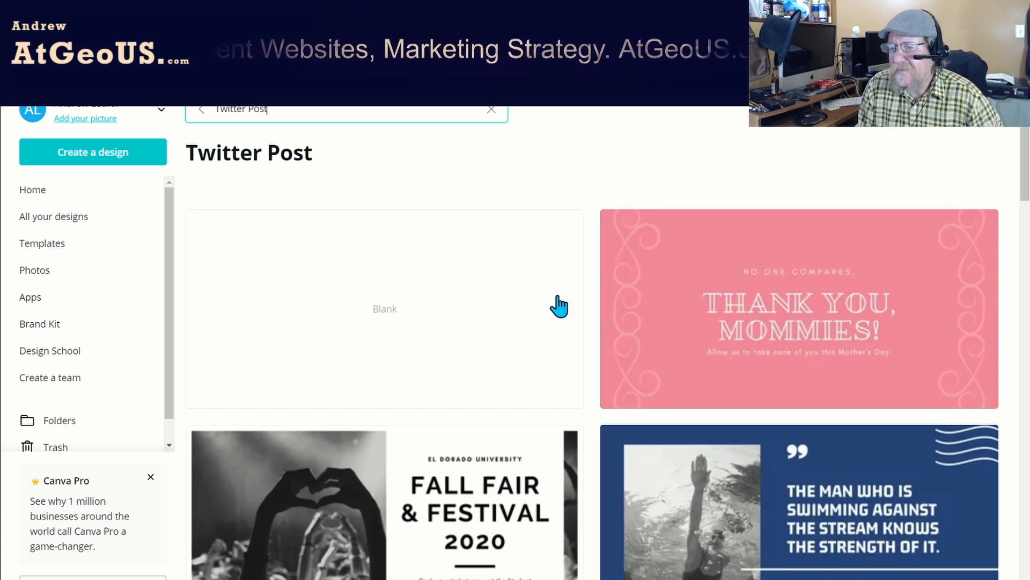
Browse the Twitter Post templates to examine the available designs and themes.
scroll(558, 306, down, 5)
scroll(557, 307, down, 5)
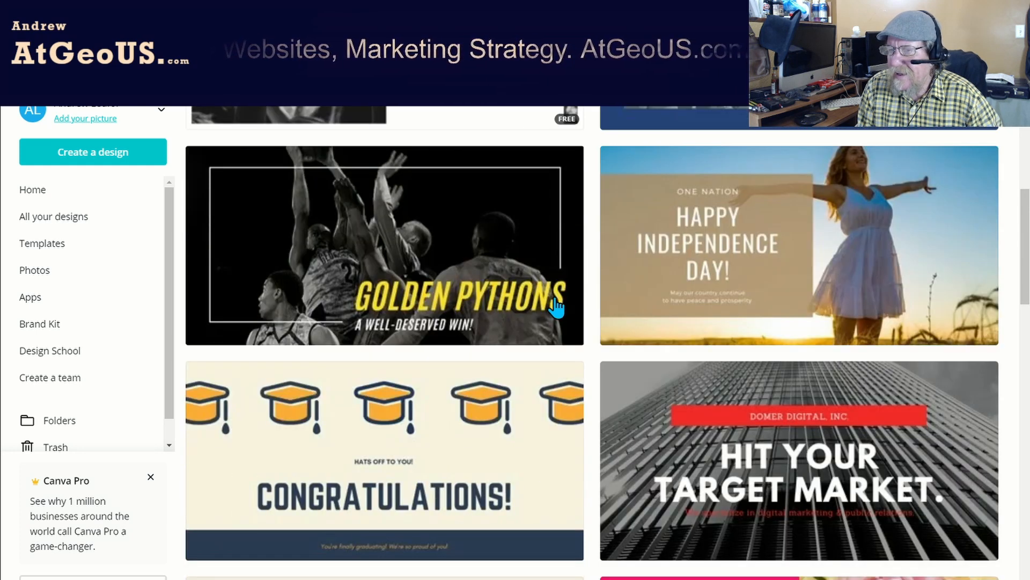
scroll(557, 307, down, 6)
scroll(552, 304, down, 5)
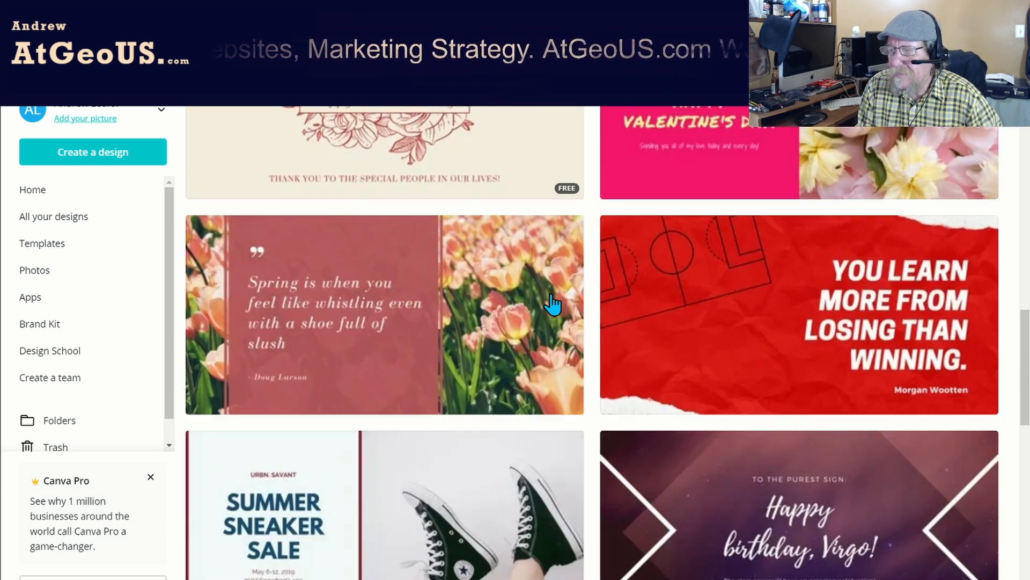
scroll(552, 305, down, 8)
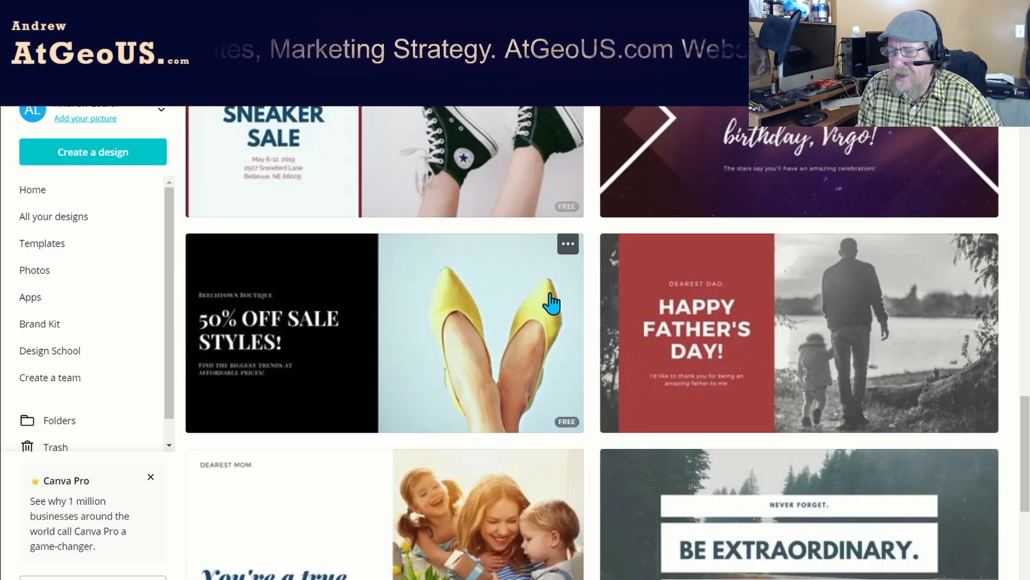
scroll(551, 304, down, 14)
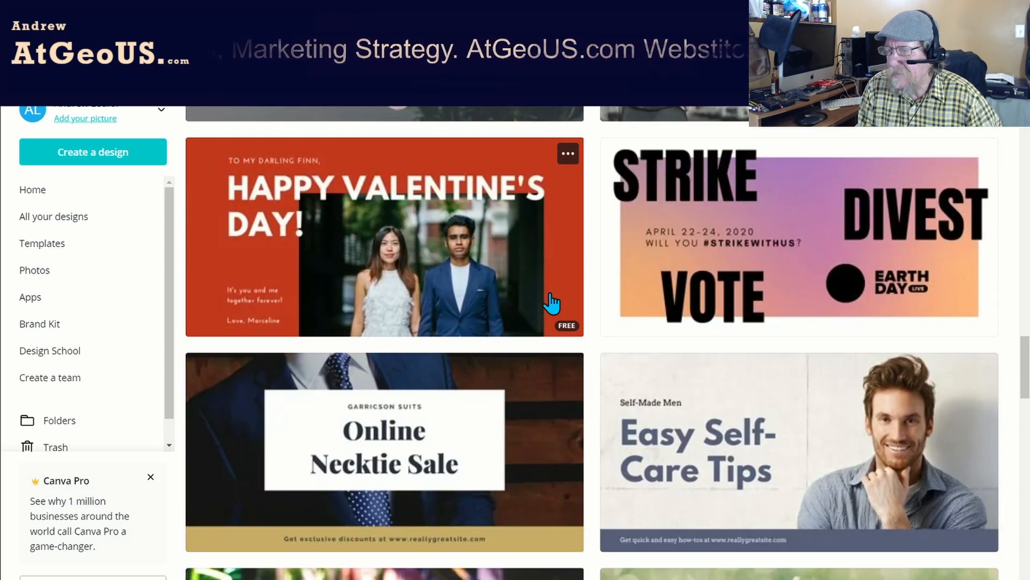
scroll(551, 304, down, 2)
scroll(551, 303, down, 5)
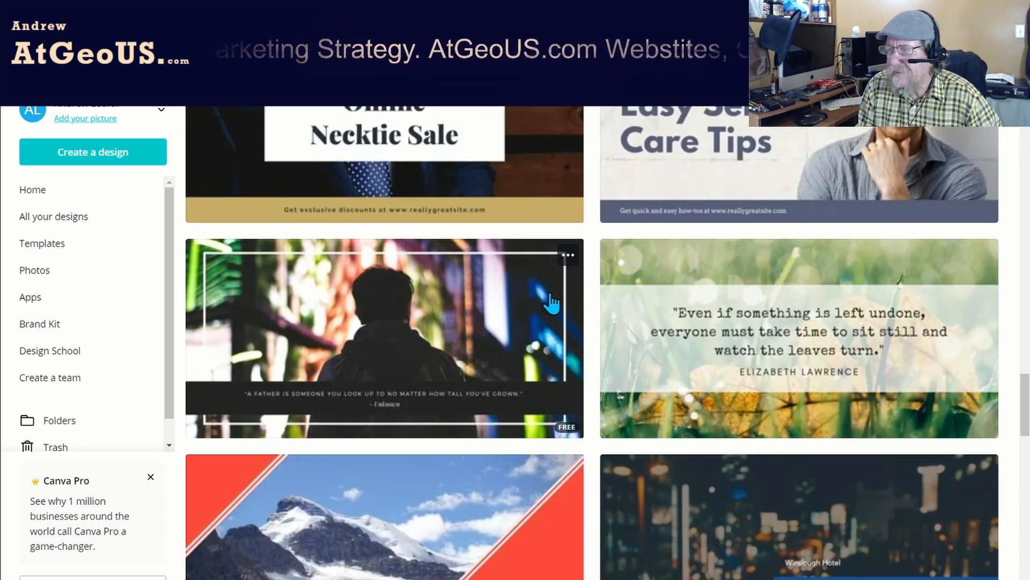
scroll(551, 304, down, 3)
scroll(551, 303, down, 5)
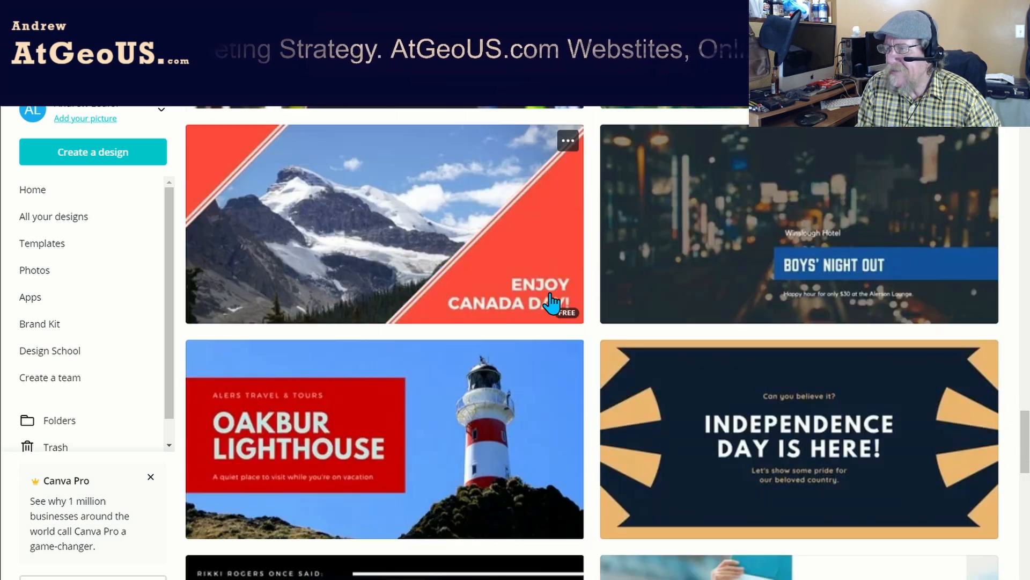
scroll(551, 303, down, 2)
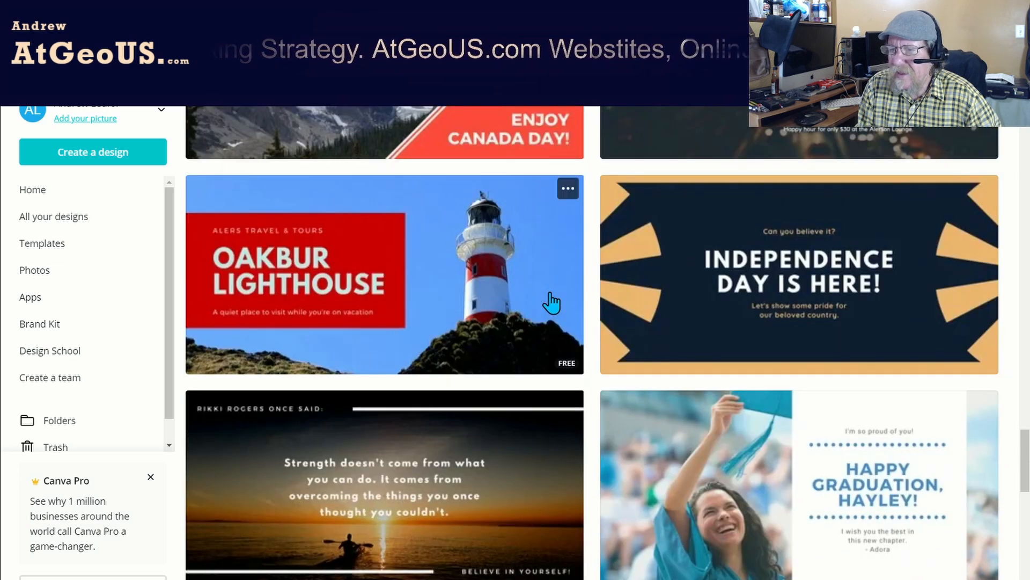
Open the Oakbur Lighthouse Twitter Post template and clear the page by deleting its red text group and lighthouse photo.
click(481, 264)
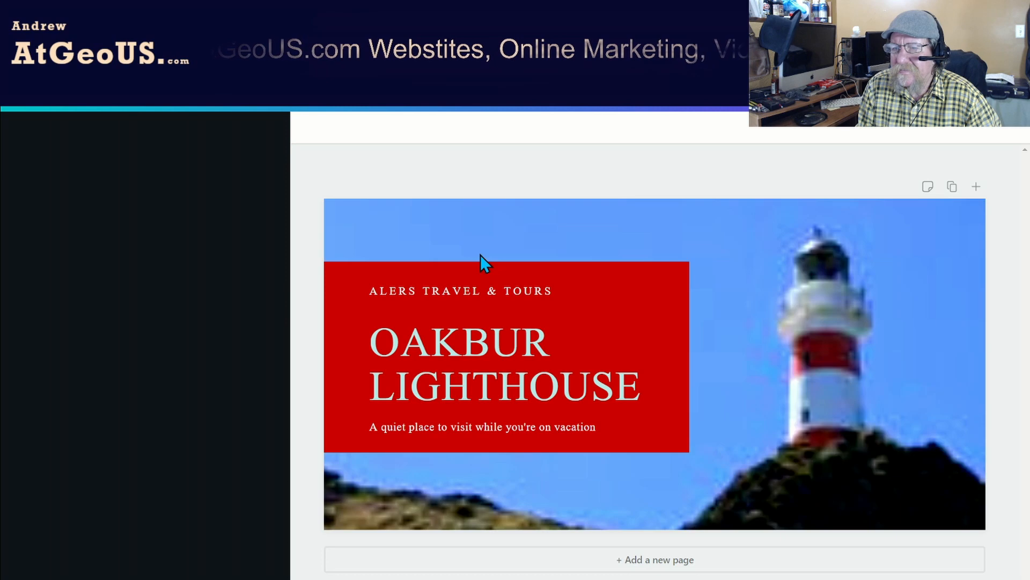
click(486, 337)
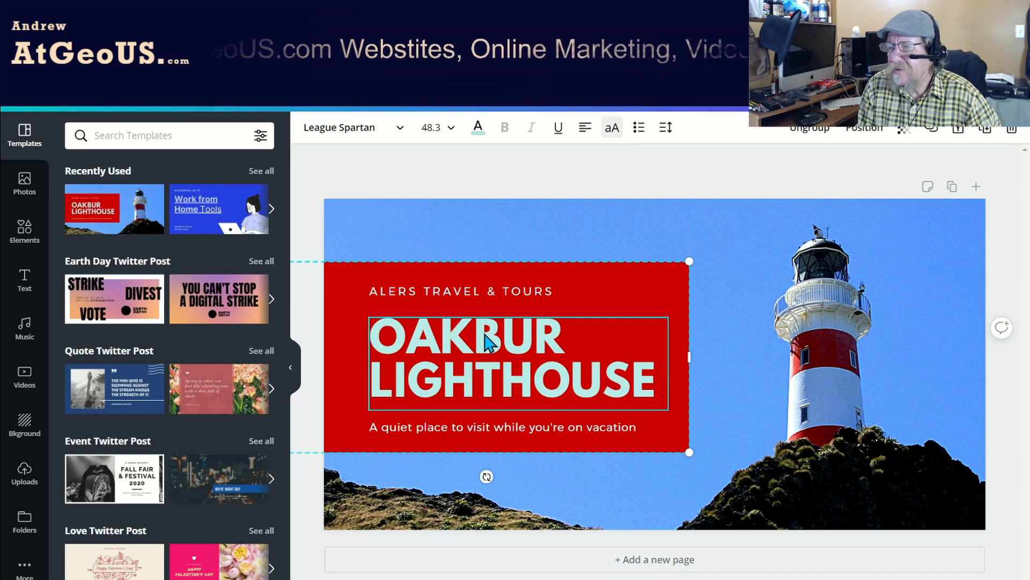
click(499, 292)
click(663, 329)
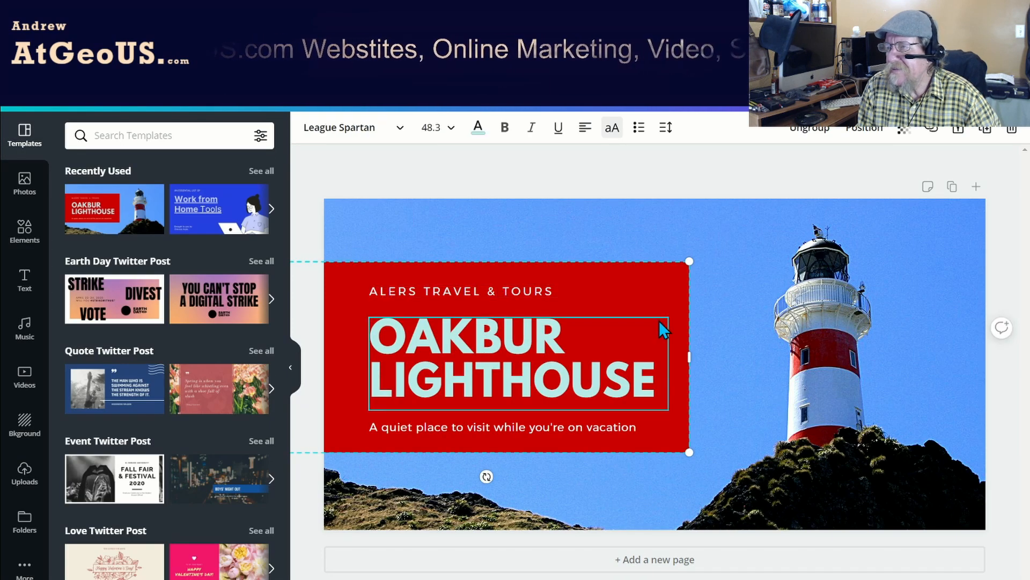
click(1013, 130)
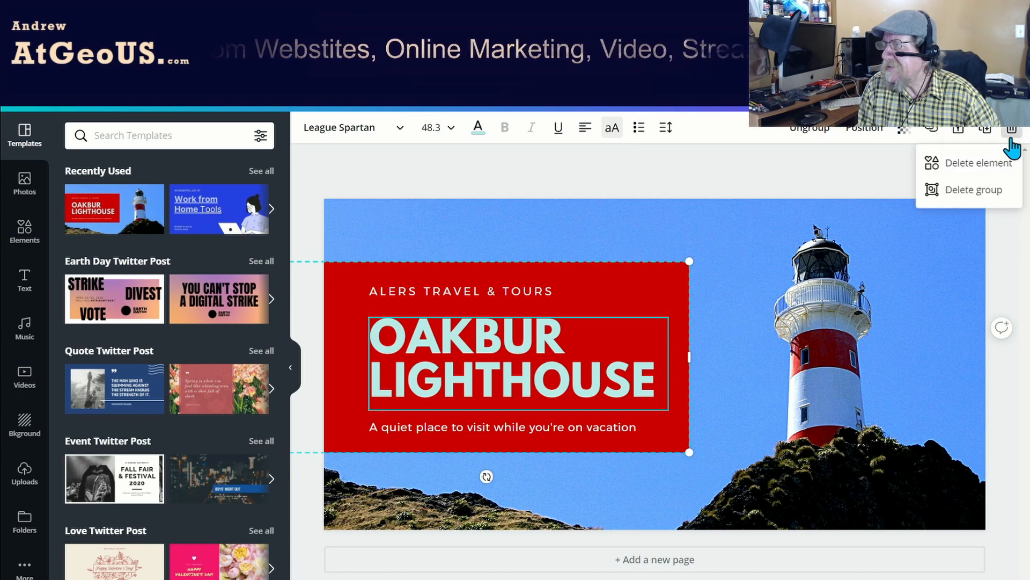
click(954, 190)
click(702, 313)
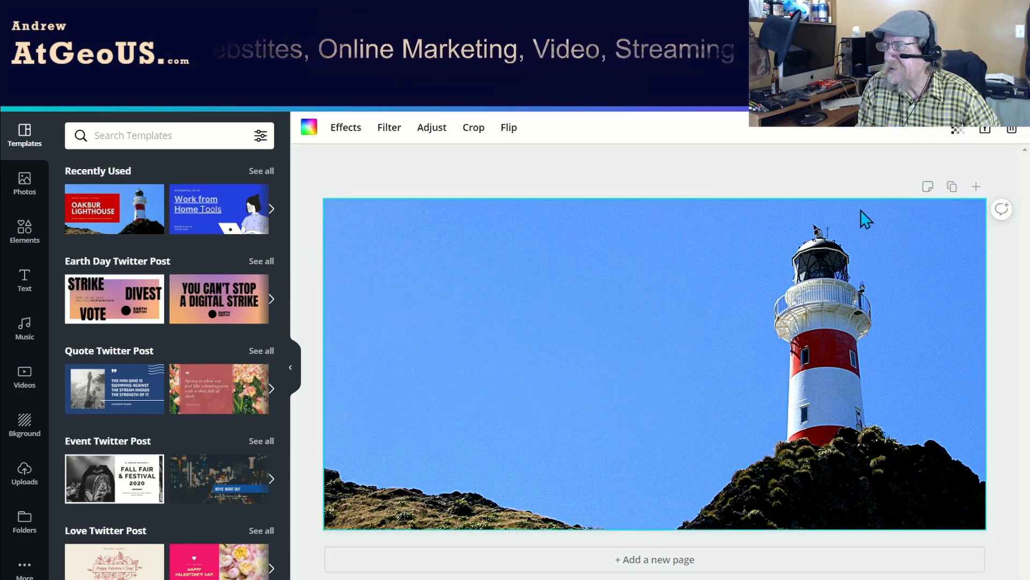
click(1013, 131)
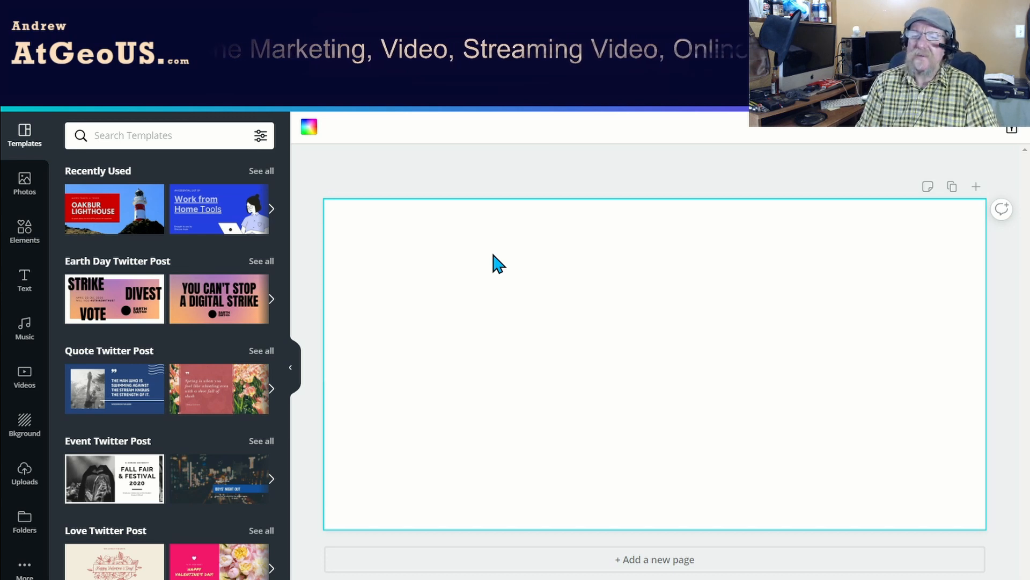
Place the uploaded photo of the blue convertible on the blank page and enlarge it to fill the whole page.
click(25, 480)
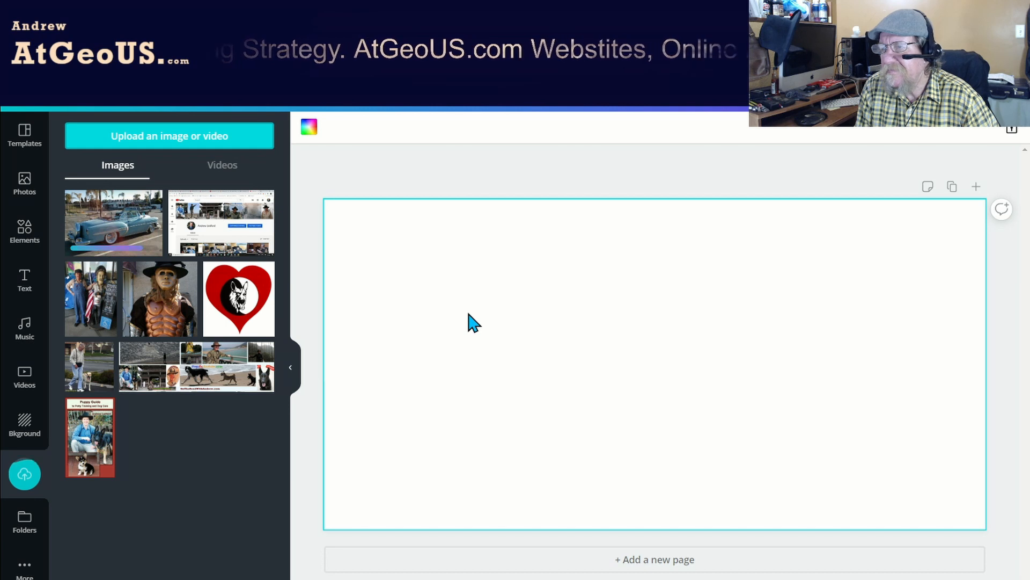
click(80, 226)
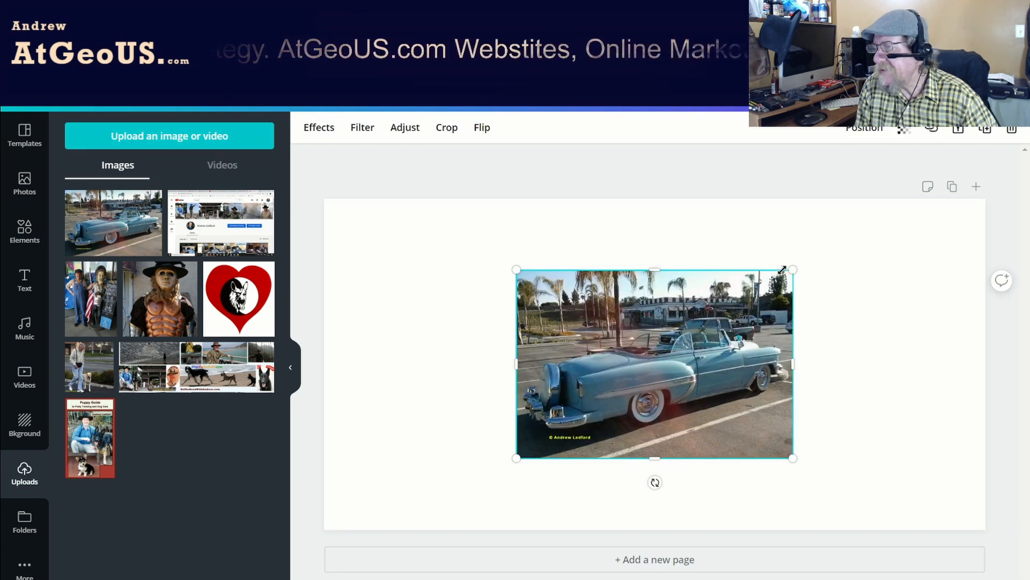
drag(793, 269, 592, 337)
drag(748, 245, 966, 246)
drag(696, 295, 683, 322)
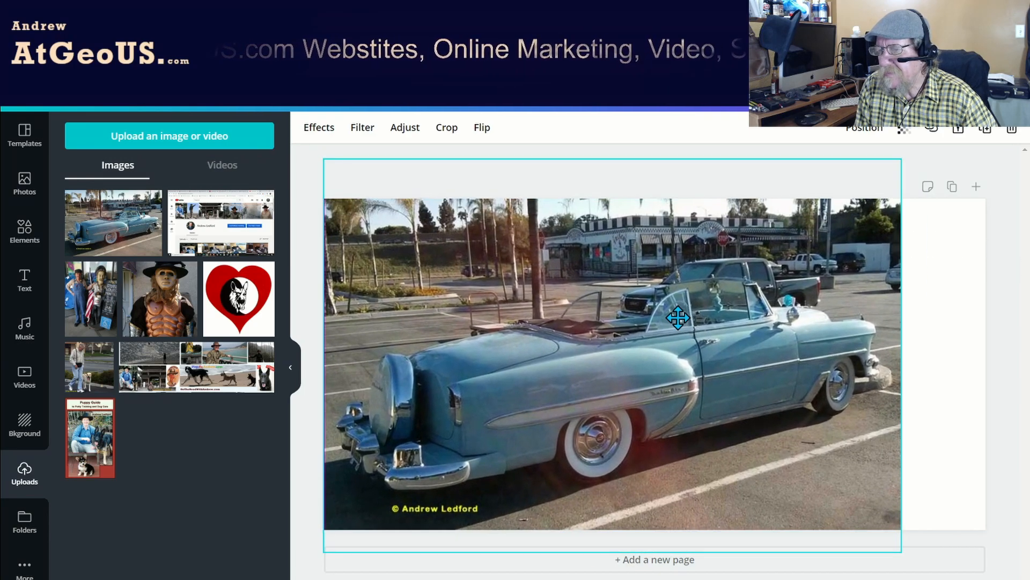
drag(902, 353, 1000, 353)
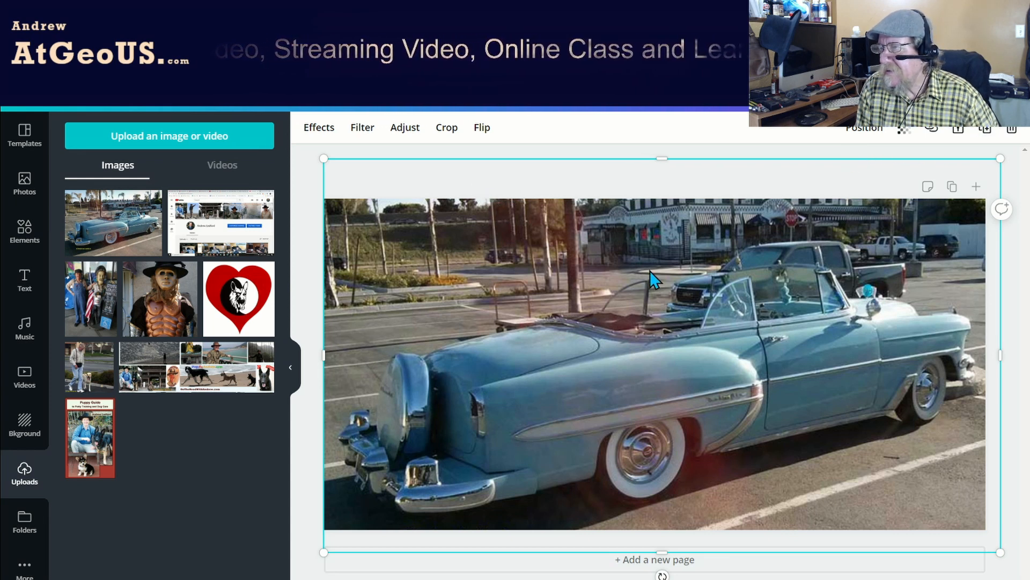
Add the recently used square shape over the car photo and delete the stray white parallelogram.
click(25, 232)
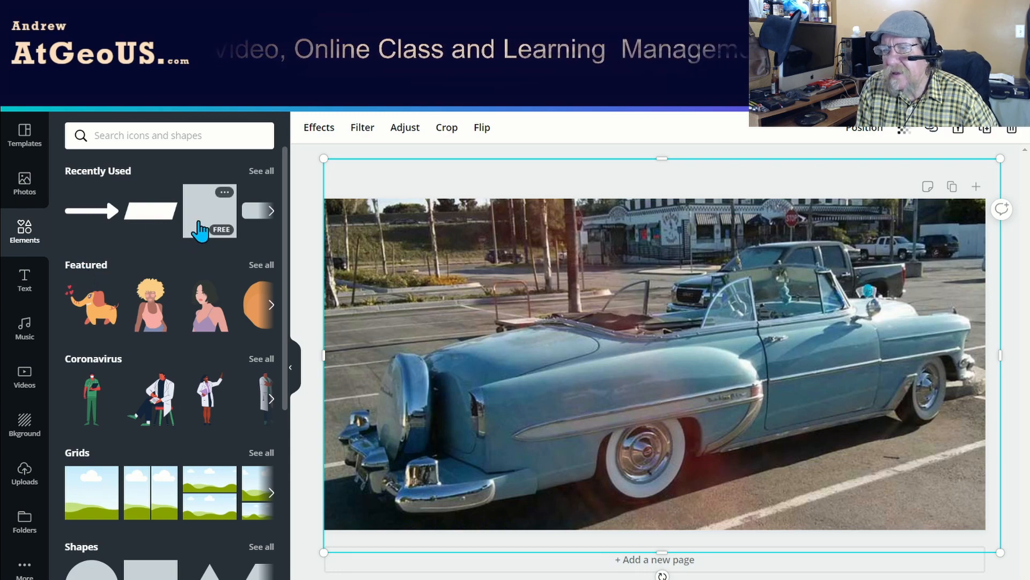
click(200, 231)
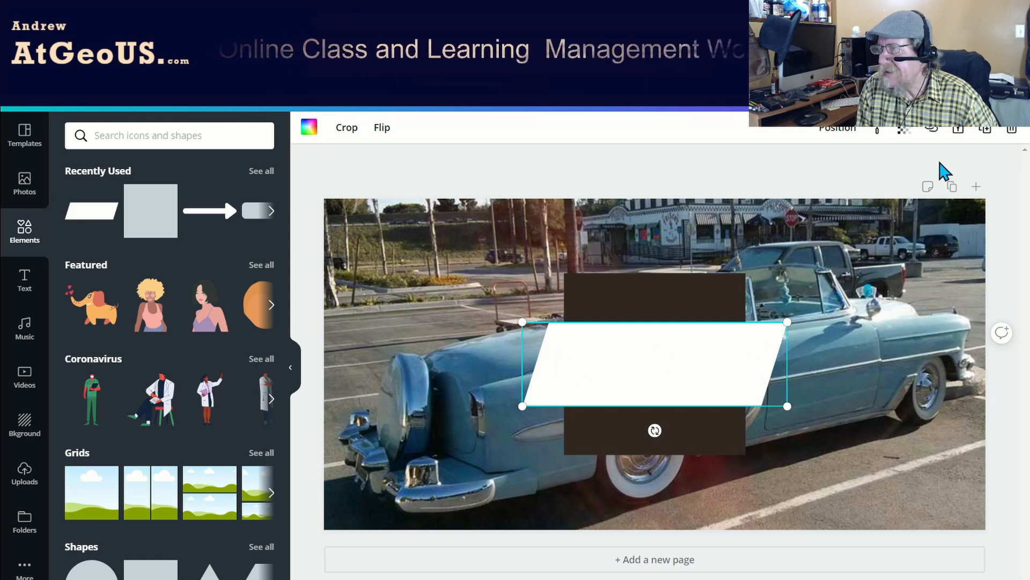
click(1005, 132)
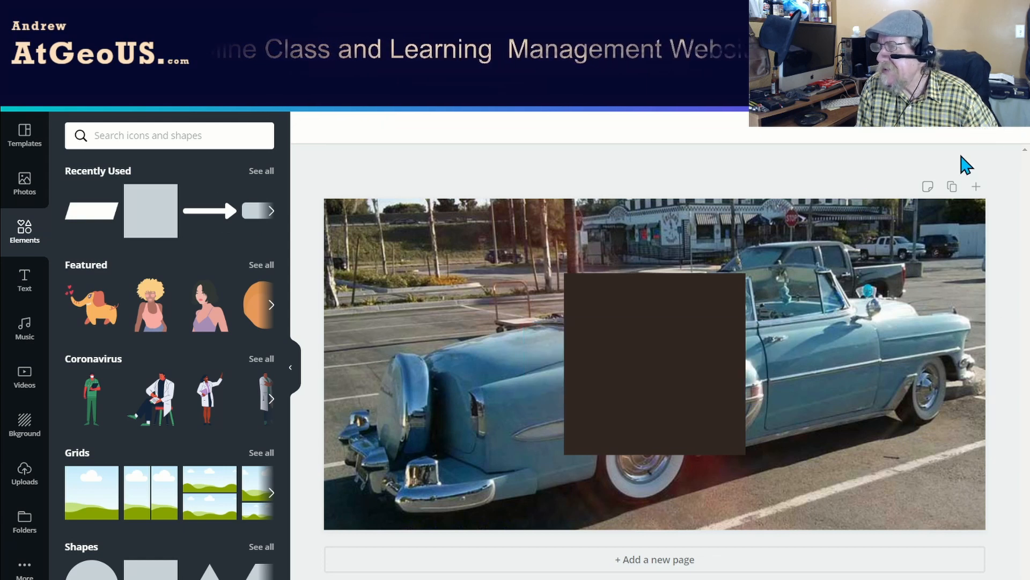
Move the dark square to the upper-left corner of the car photo and shrink it to fit above the car's trunk.
drag(637, 340, 402, 264)
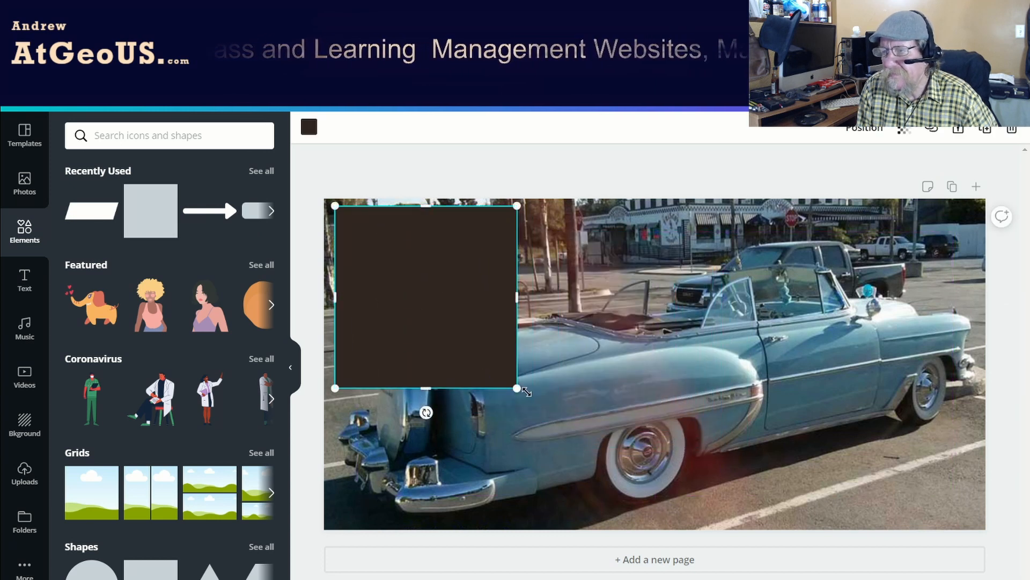
drag(517, 388, 473, 330)
drag(469, 271, 424, 285)
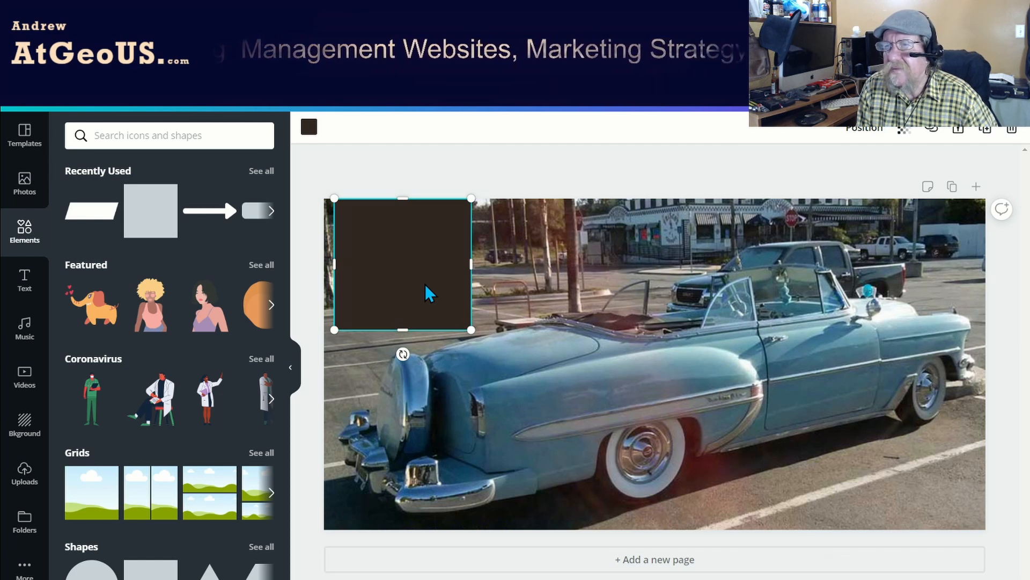
Recolor the square to the custom blue #497e9d, then make it slightly smaller and nudge it toward the page's left edge.
click(310, 129)
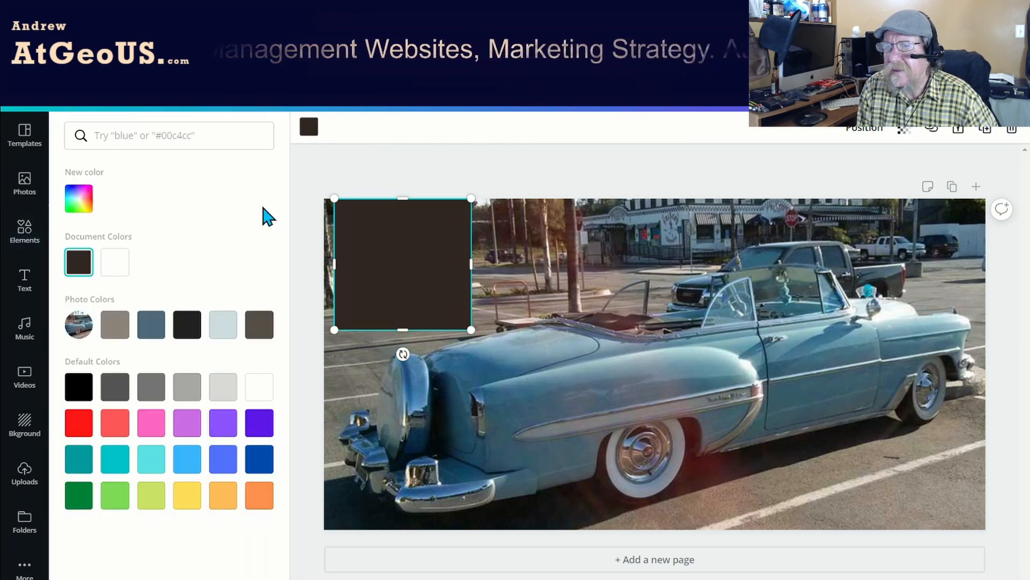
click(119, 264)
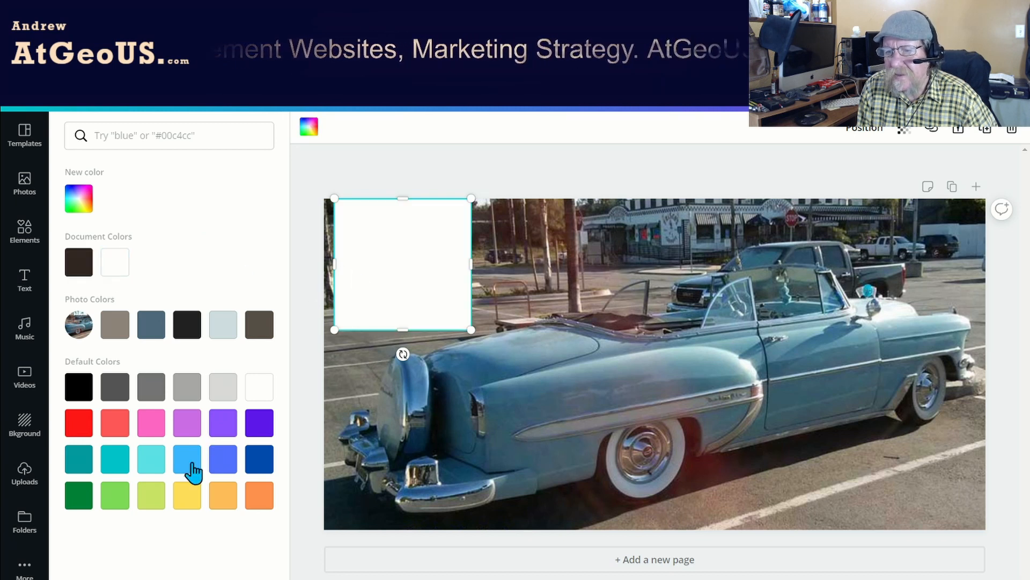
click(150, 464)
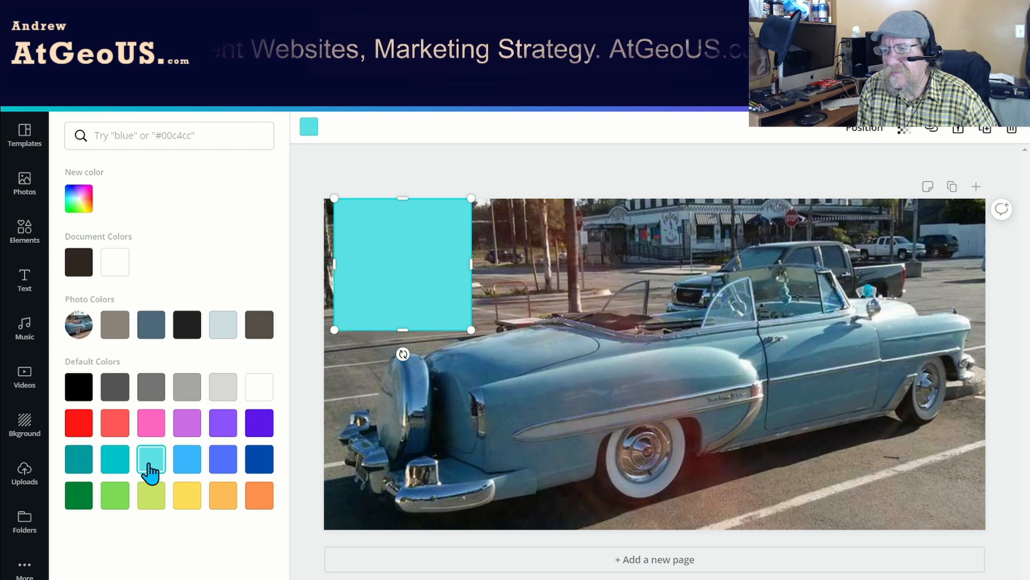
click(185, 465)
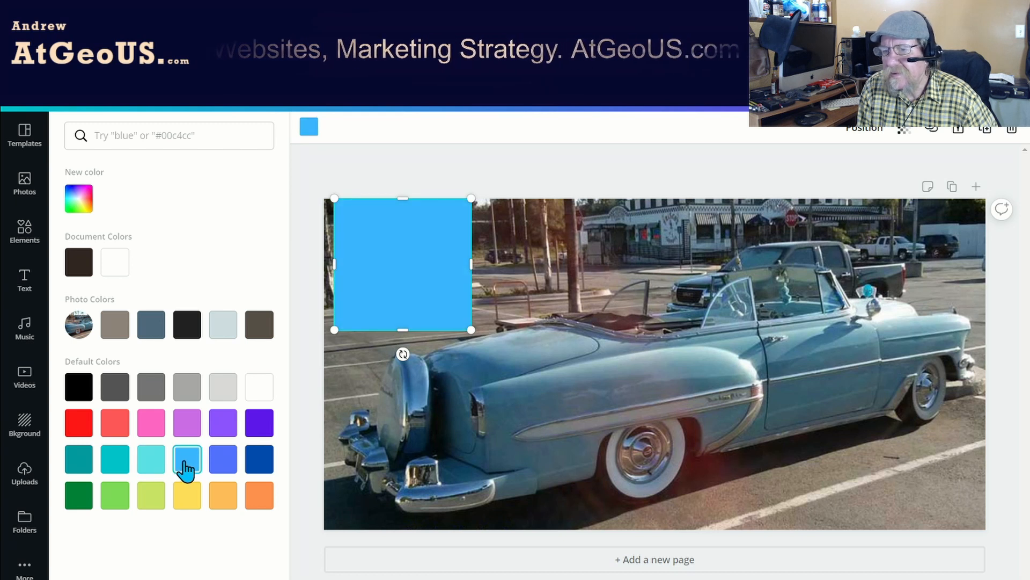
click(77, 197)
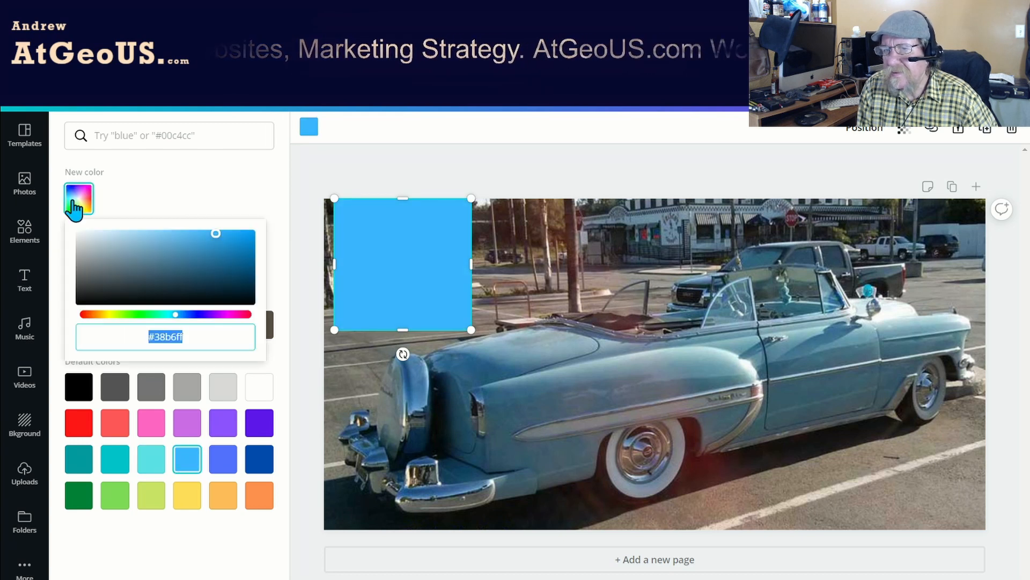
drag(216, 234, 173, 258)
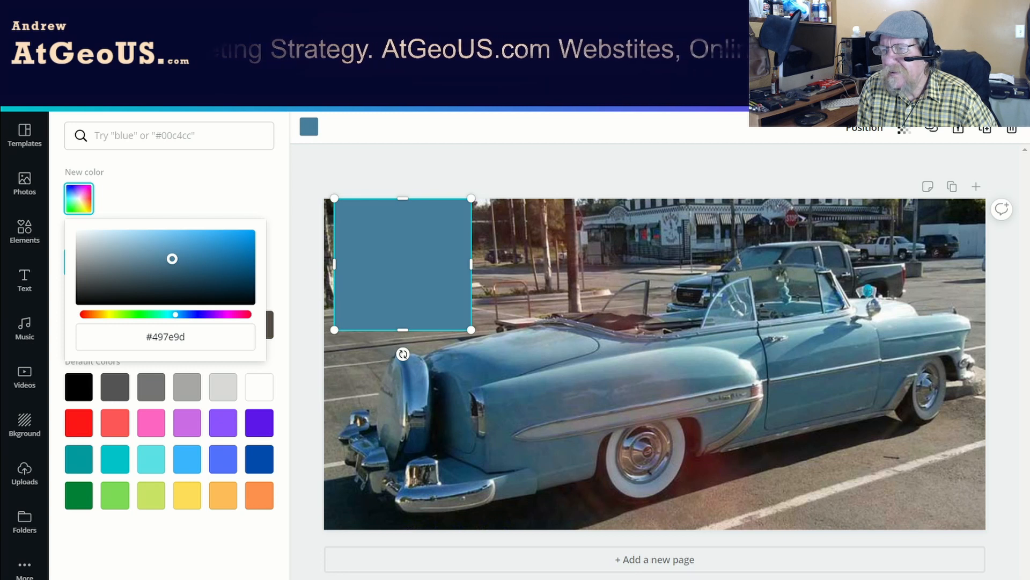
drag(334, 329, 337, 324)
drag(399, 296, 391, 295)
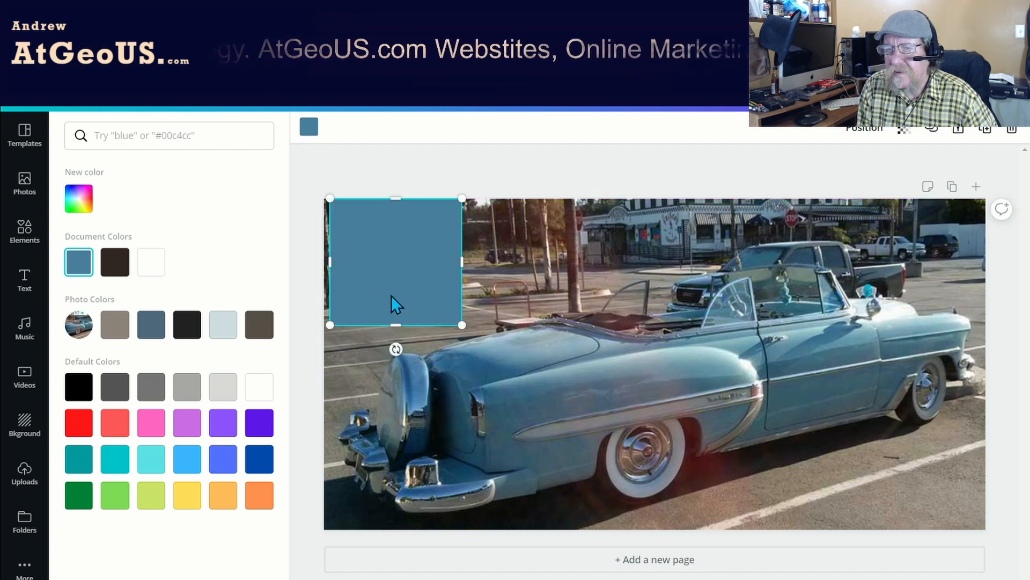
Add a heading and replace its placeholder with the copied text "Let's Roar Into Monday With Great Social Media".
click(28, 287)
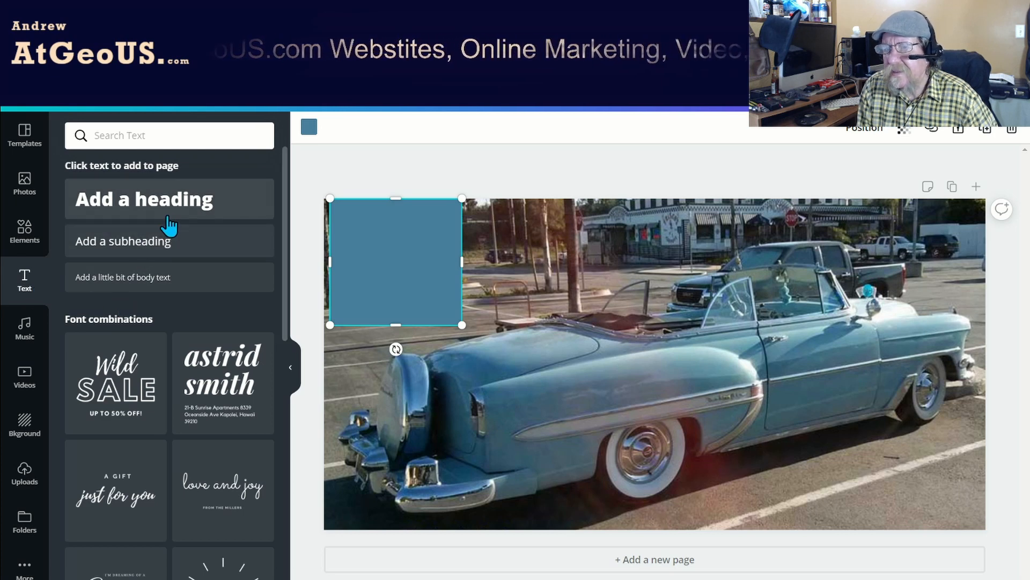
click(167, 225)
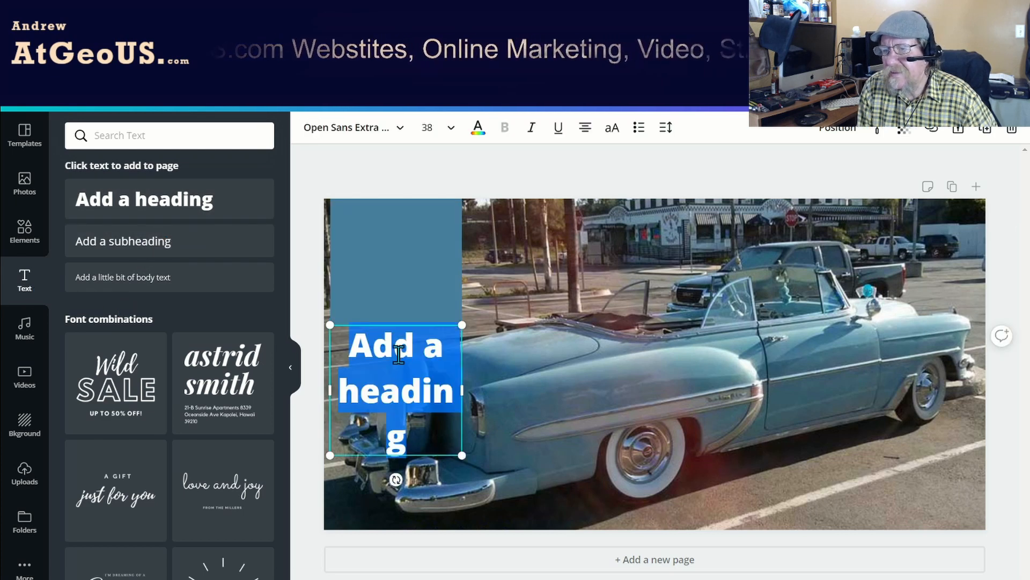
text(Let’s Roar Into Monday With Great Social Media)
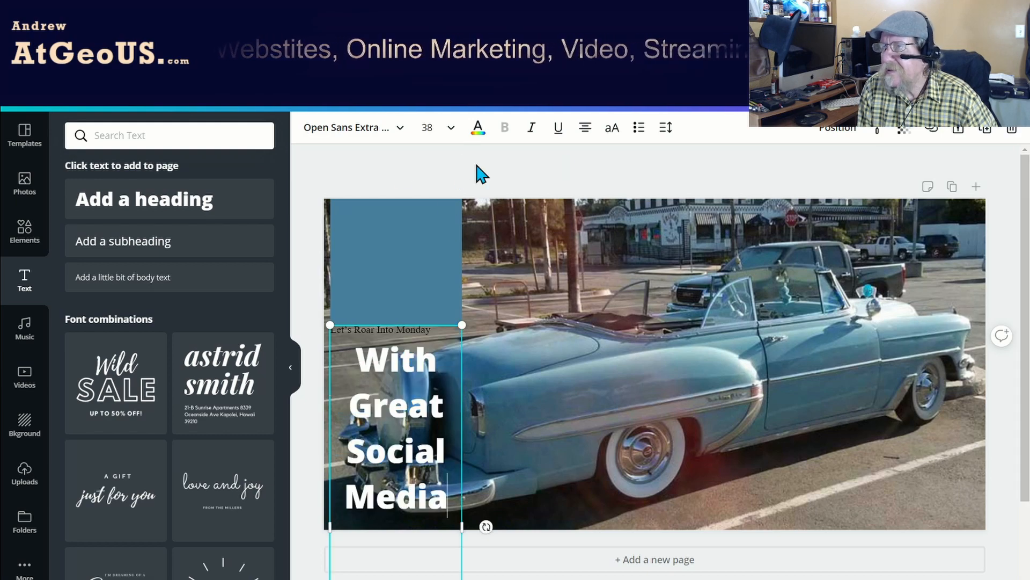
Try font sizes 24 and 21 on the heading without selecting all of its text.
click(445, 128)
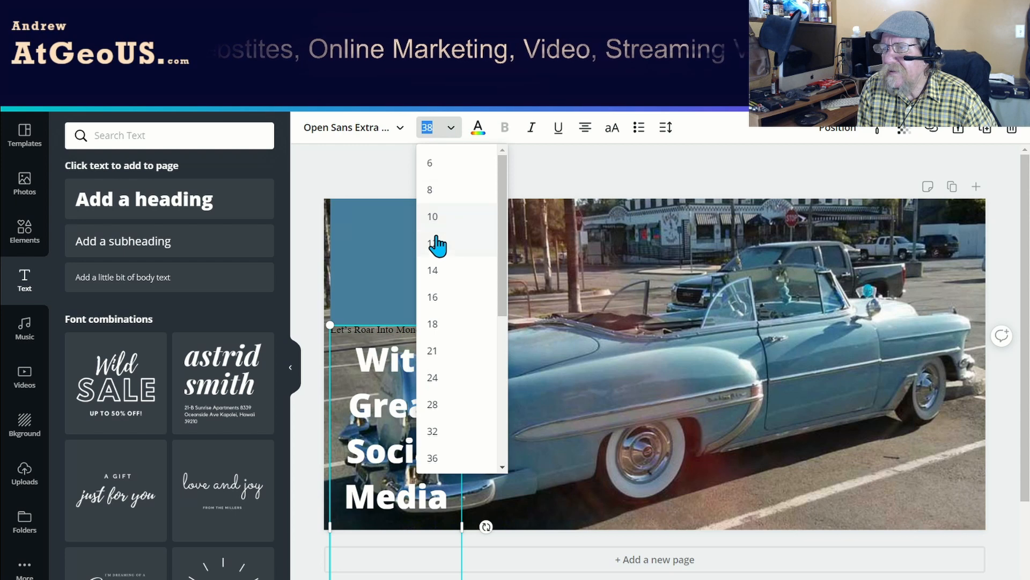
click(438, 378)
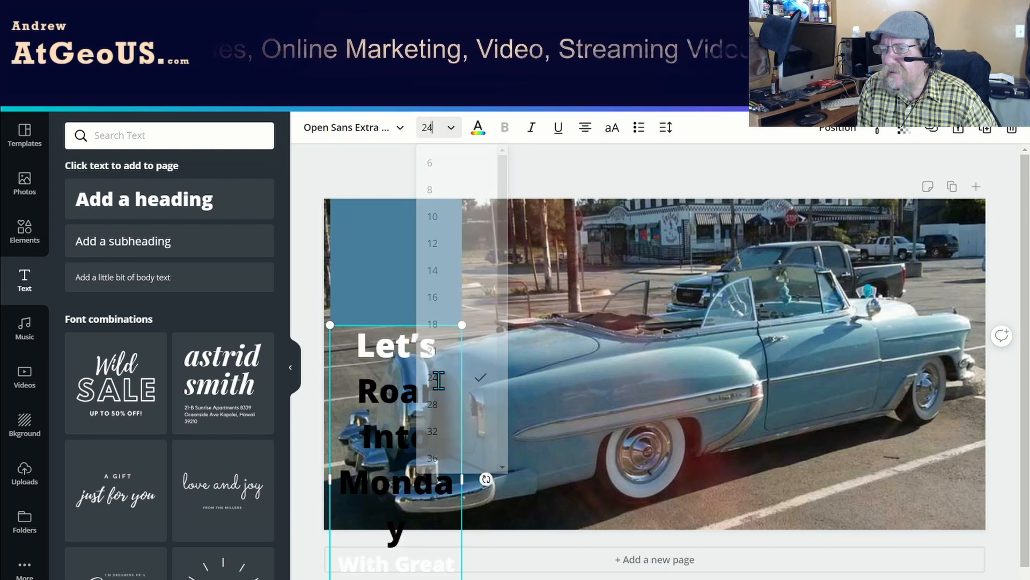
click(448, 129)
click(439, 283)
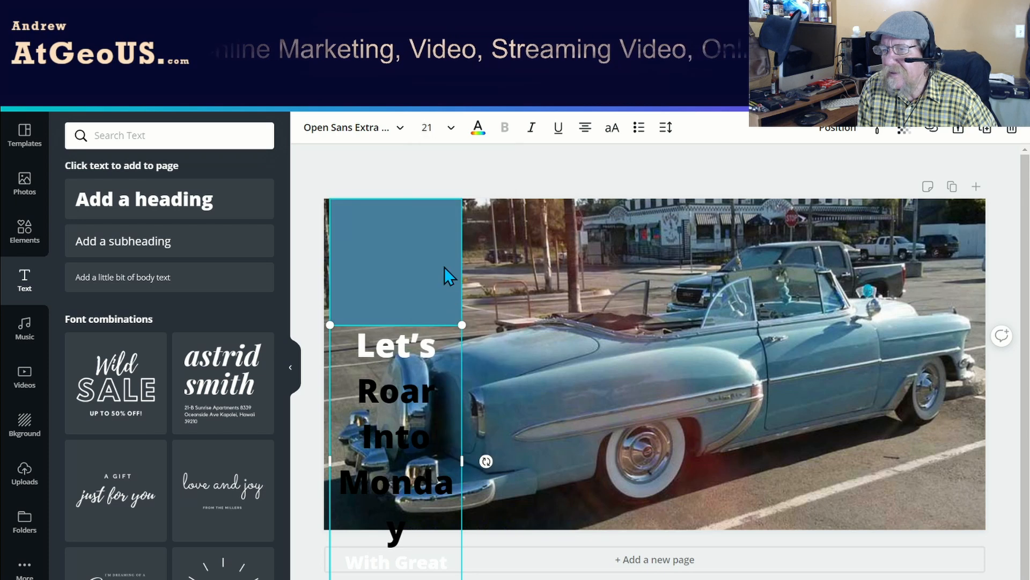
Set the entire heading to font size 24 and move it up over the blue square.
drag(358, 346, 472, 575)
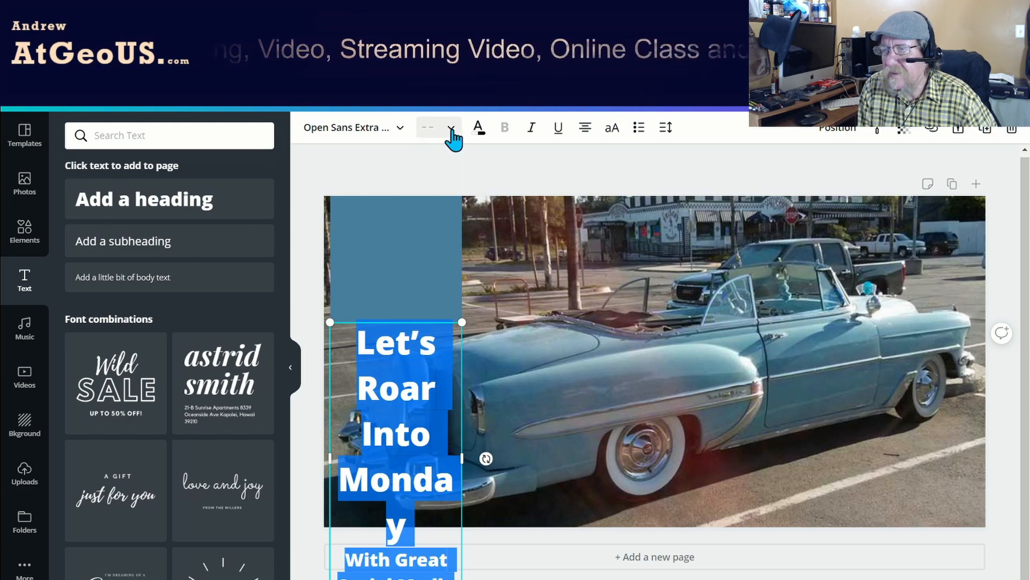
click(451, 129)
click(436, 384)
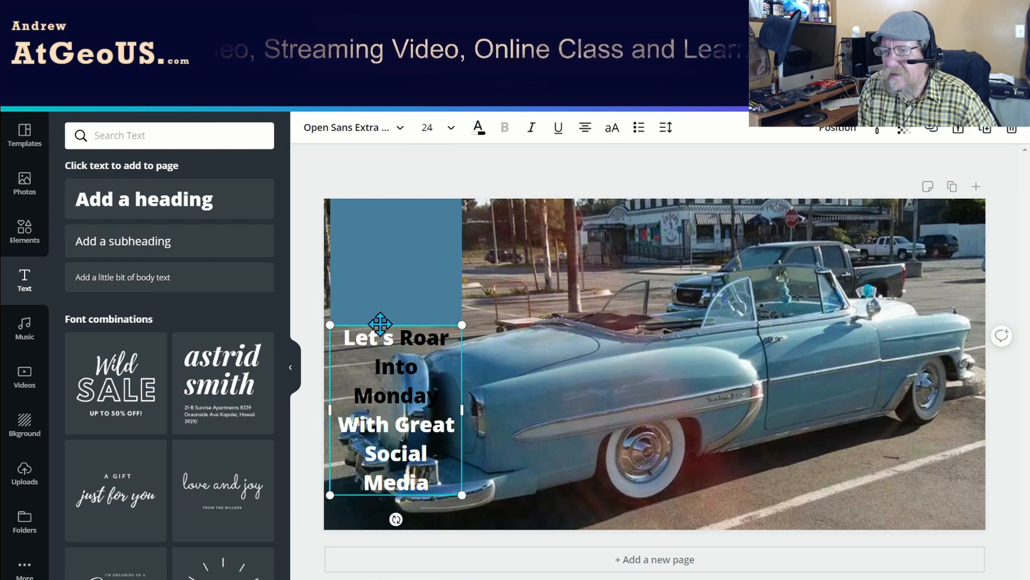
drag(380, 324, 385, 183)
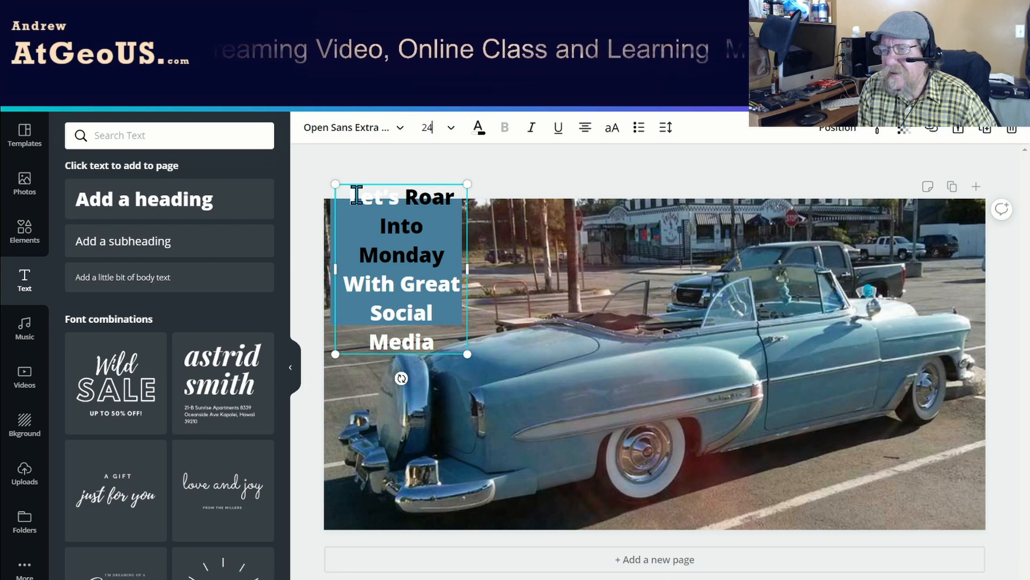
Reduce the entire heading to font size 21 and select the blue square behind it.
drag(346, 200, 437, 348)
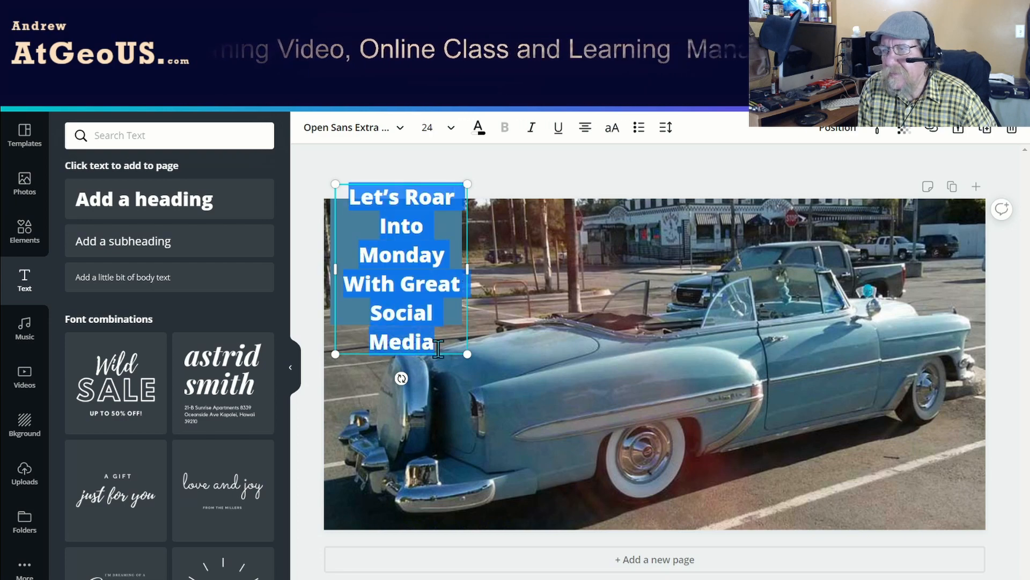
click(457, 137)
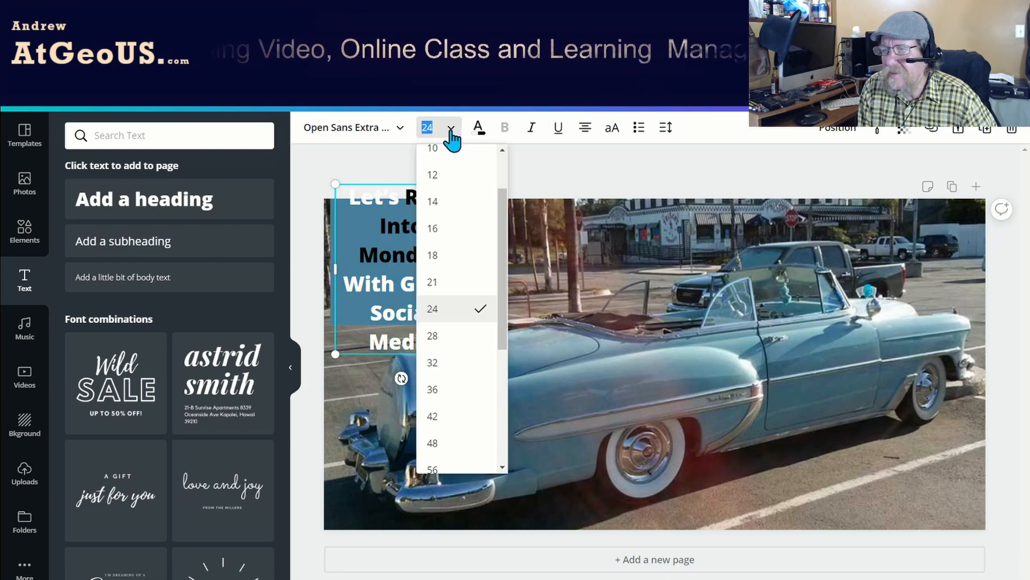
click(439, 290)
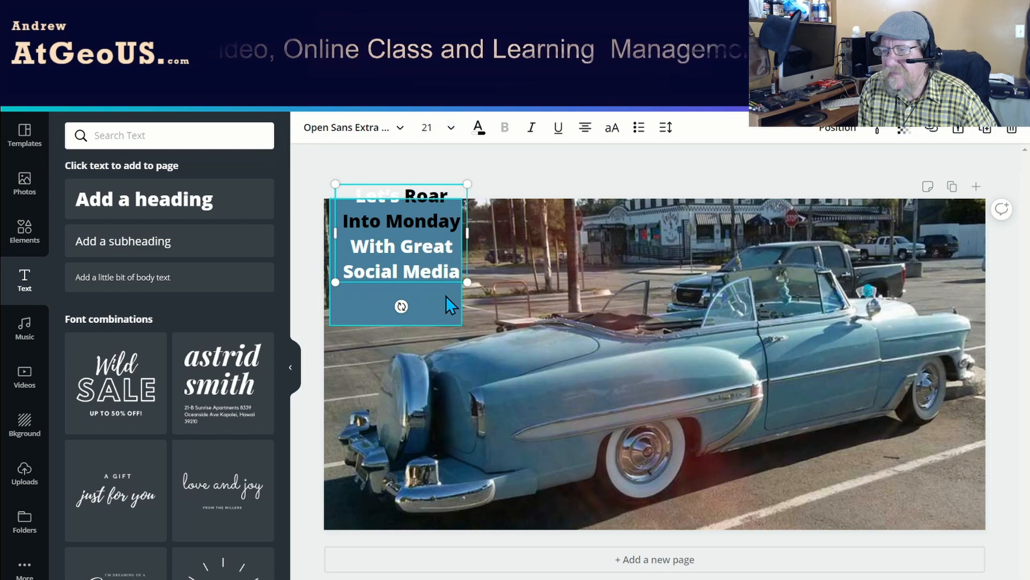
click(450, 292)
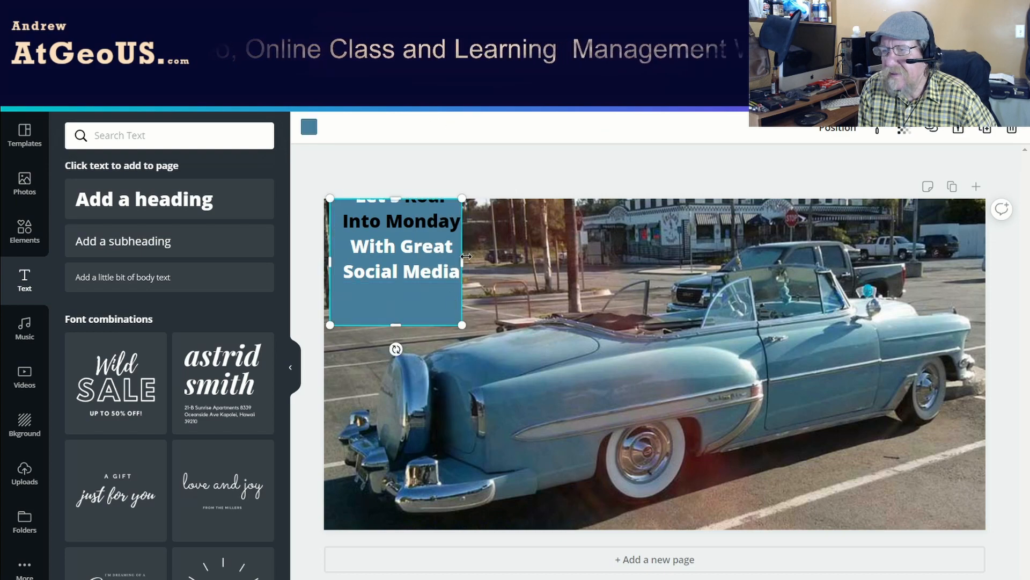
Widen the blue square and move the heading down so all its lines sit on the square.
drag(462, 261, 485, 261)
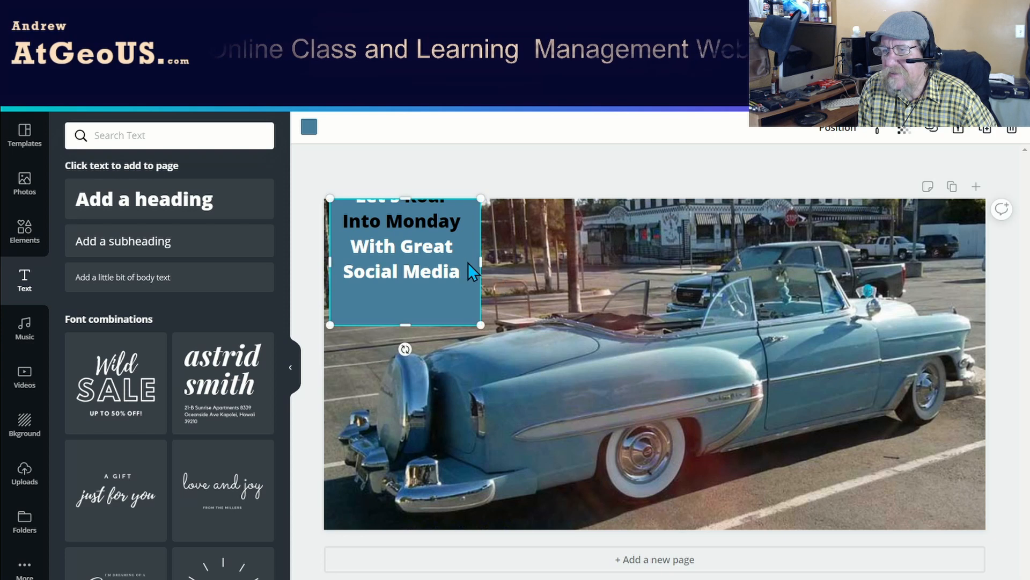
drag(405, 239, 400, 260)
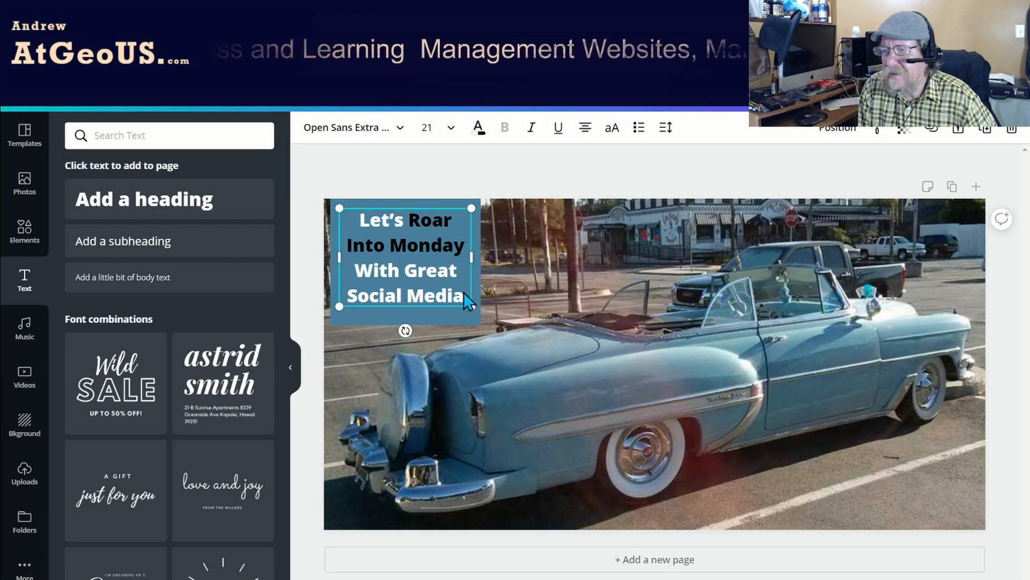
Set the text color of the entire "Let's Roar Into Monday With Great Social Media" heading to white.
drag(462, 291, 346, 221)
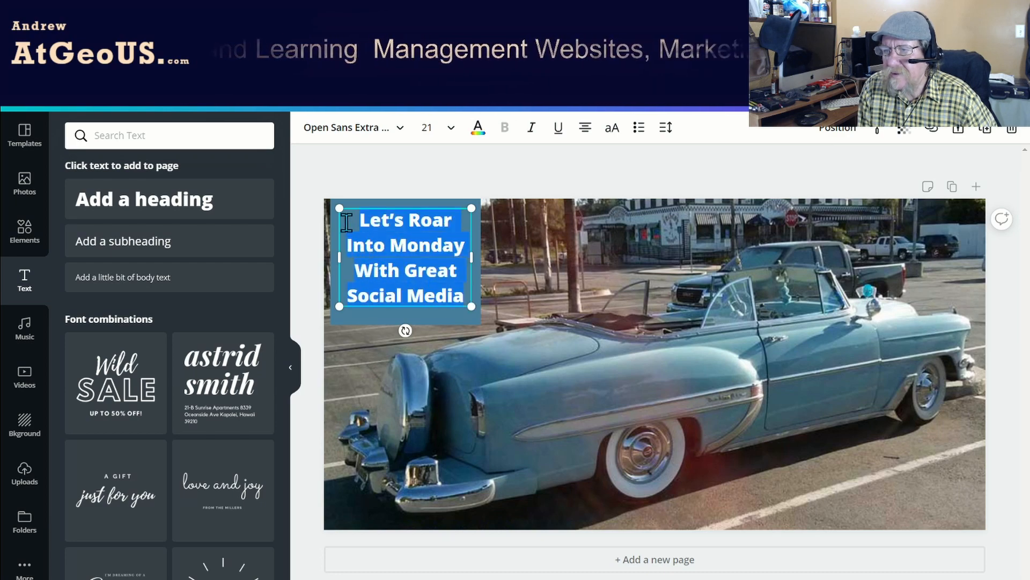
click(477, 129)
click(151, 262)
click(388, 271)
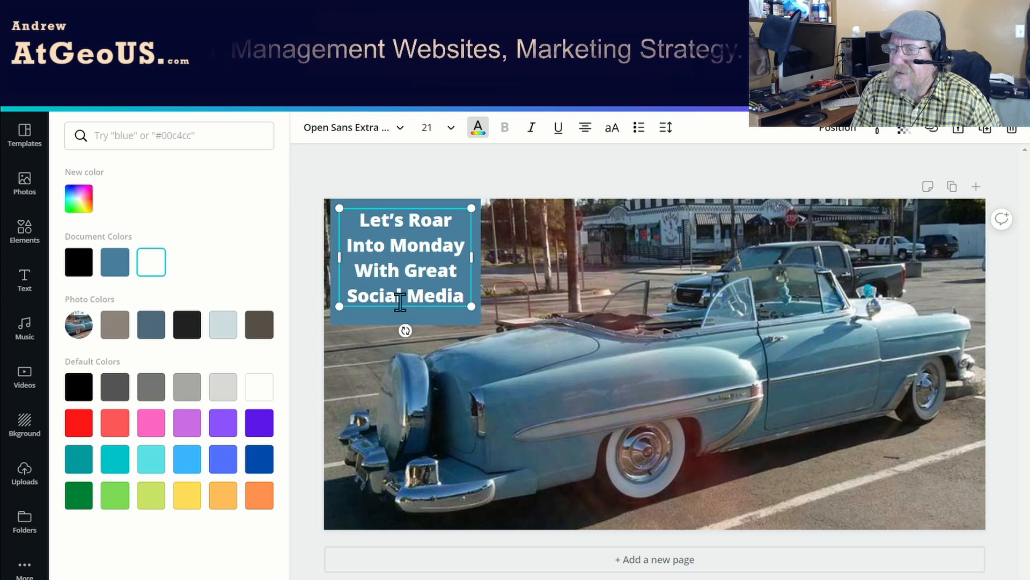
Scale the heading up to about font size 22.3, enlarge the blue square slightly and center the heading on it.
drag(472, 307, 471, 314)
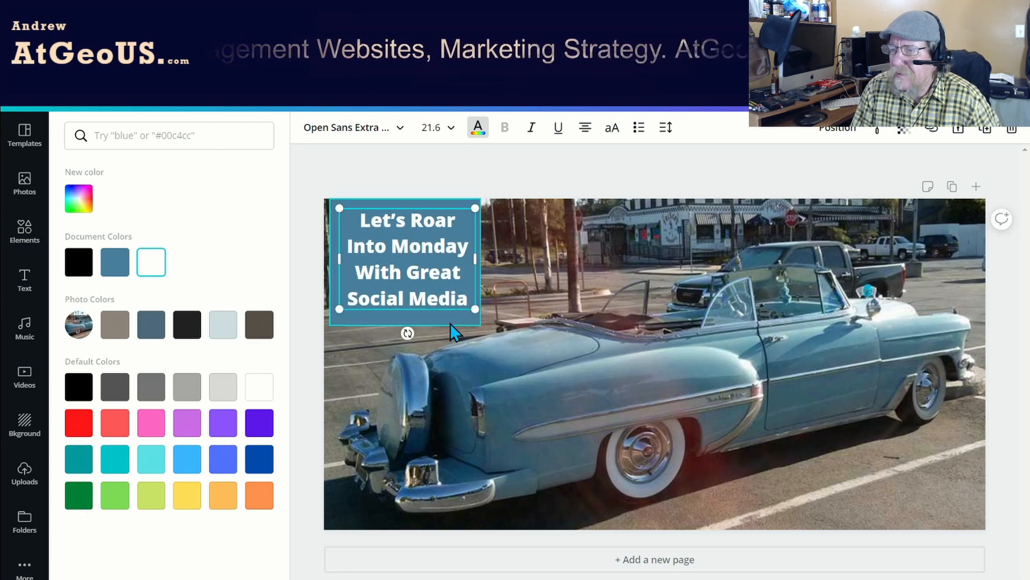
click(449, 322)
drag(482, 325, 488, 329)
click(431, 301)
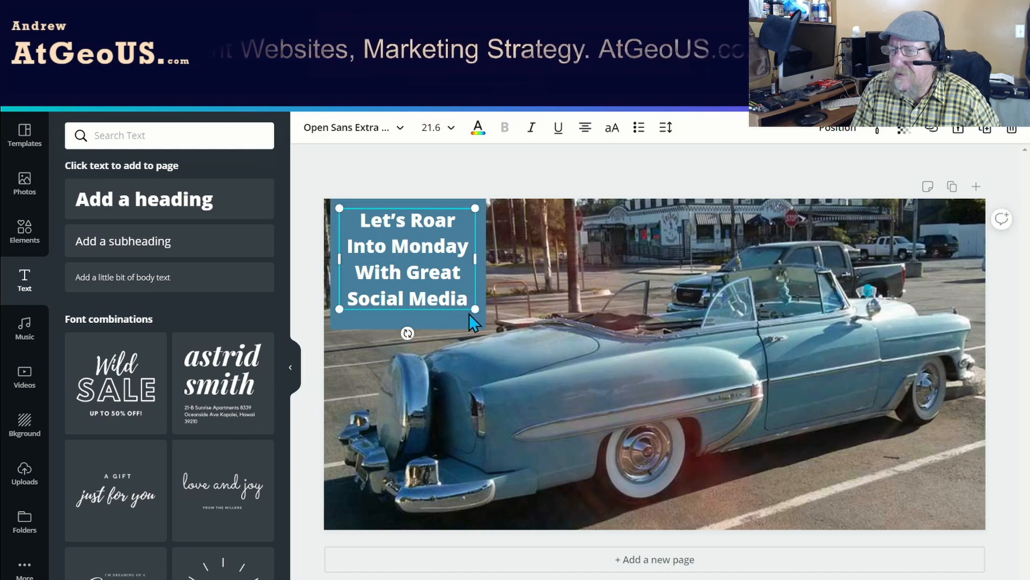
drag(473, 309, 477, 314)
drag(421, 275, 412, 272)
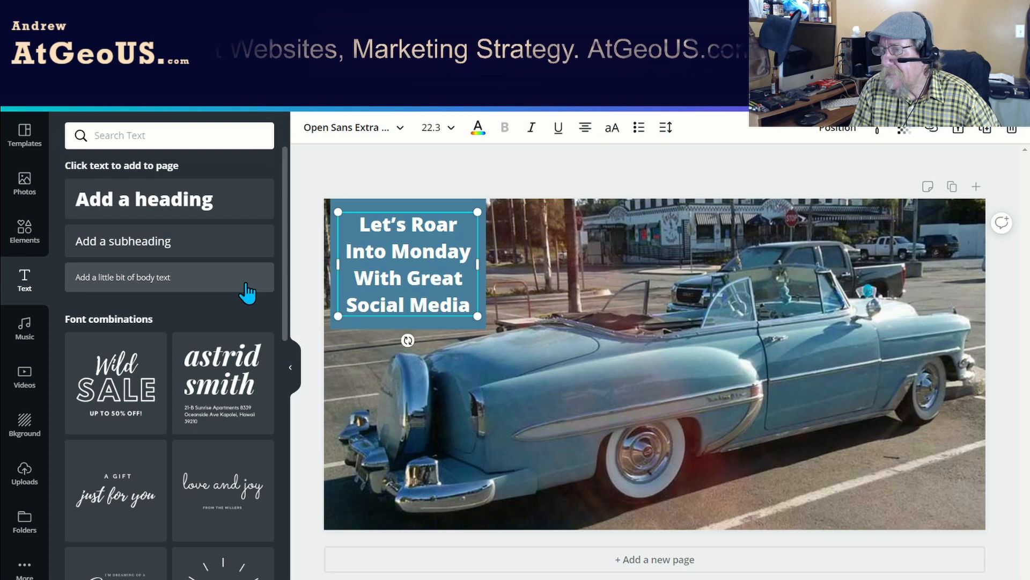
Add a heading with the copied text "AtGeoUS.com", widen it to one line and place it at the photo's lower-right corner.
click(153, 213)
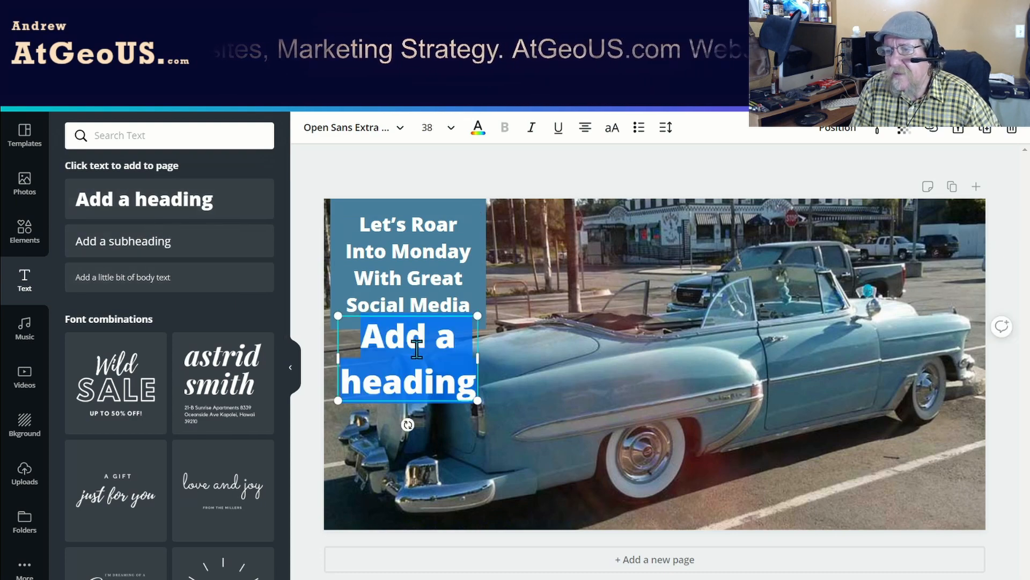
text(AtGeoUS.com)
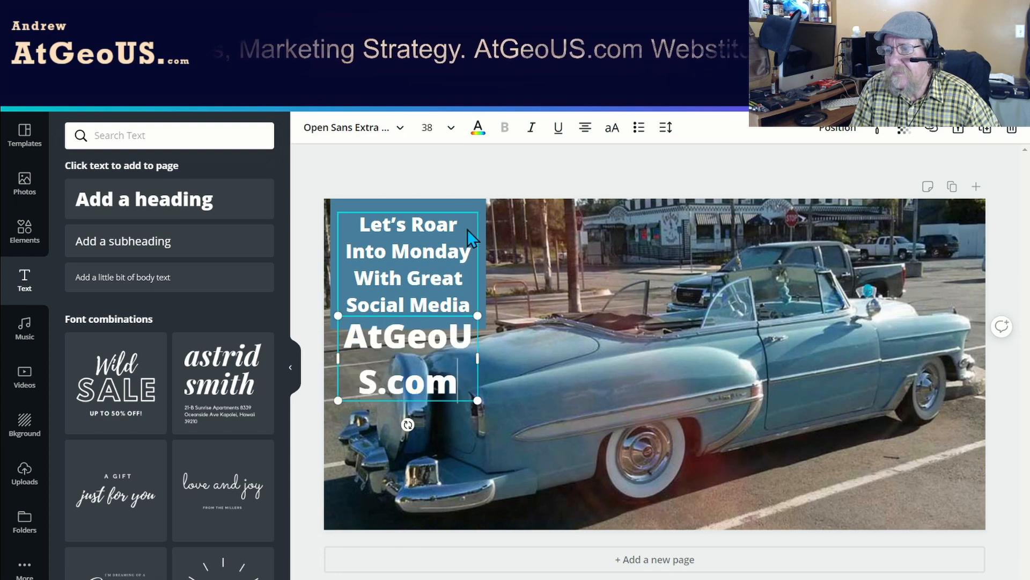
drag(481, 358, 584, 359)
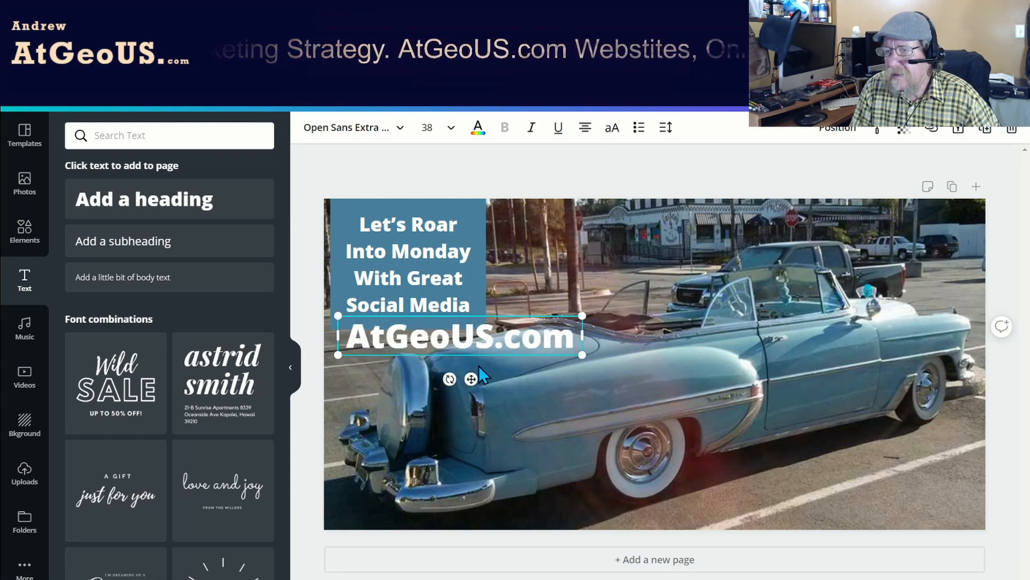
drag(473, 379, 864, 527)
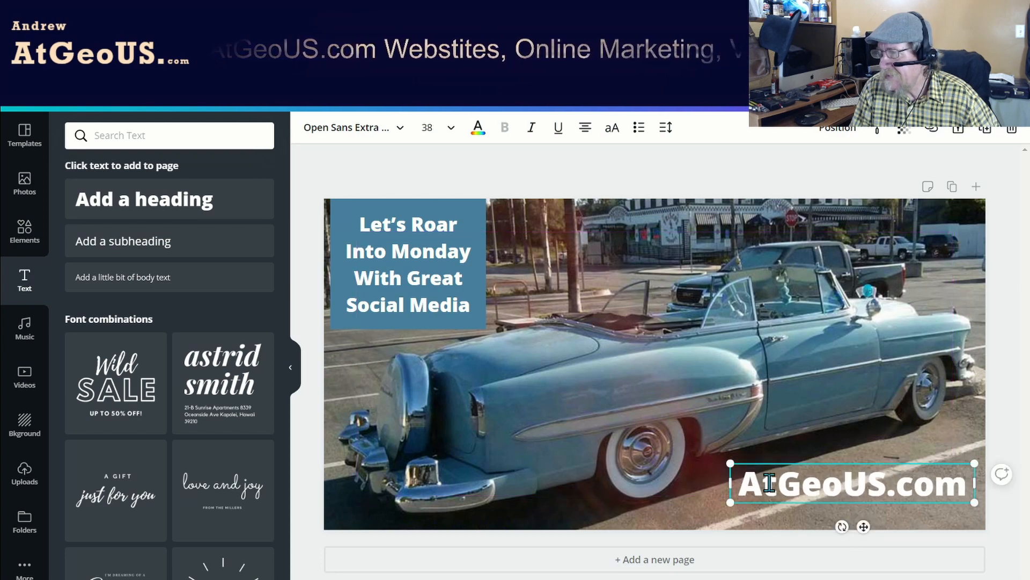
Color the "AtGeoUS.com" heading a dark shade of the square's blue, #224052.
click(477, 129)
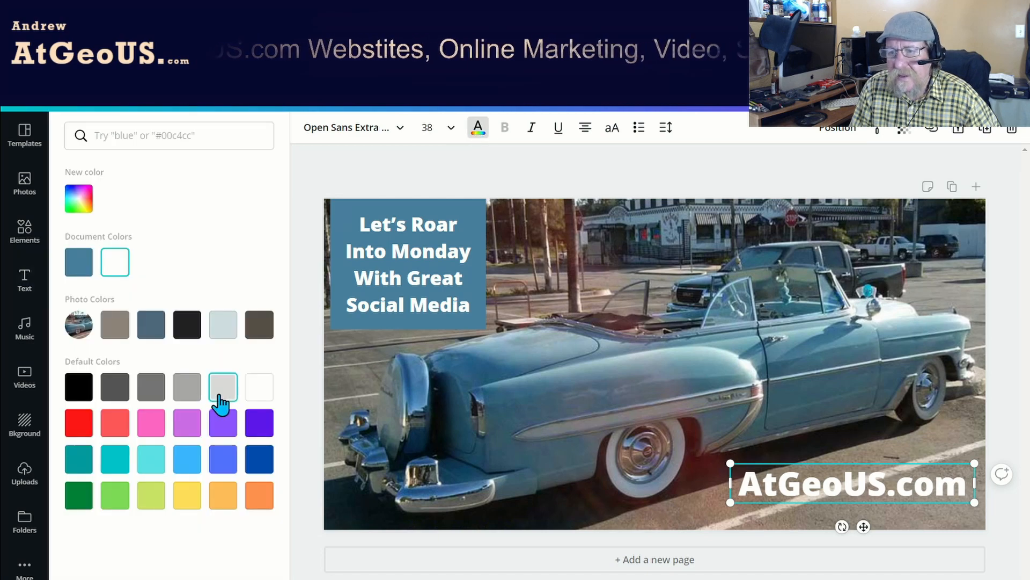
click(79, 262)
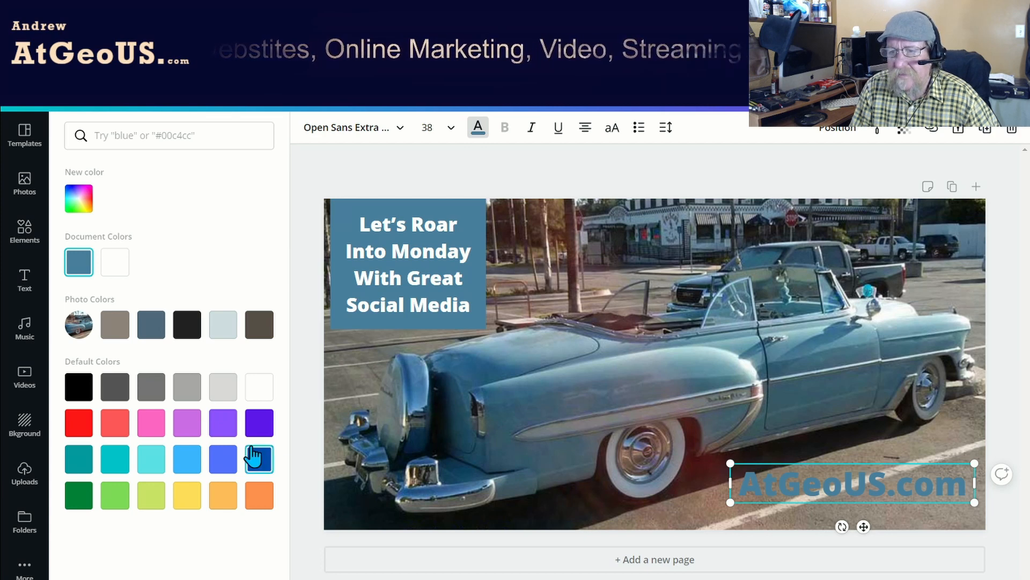
click(79, 199)
drag(172, 258, 183, 283)
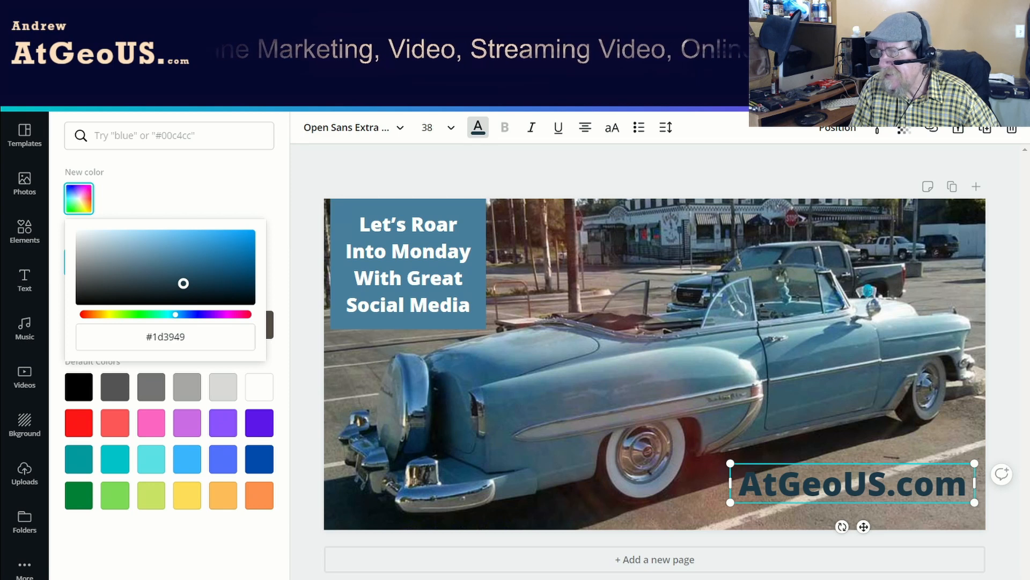
drag(183, 284, 178, 278)
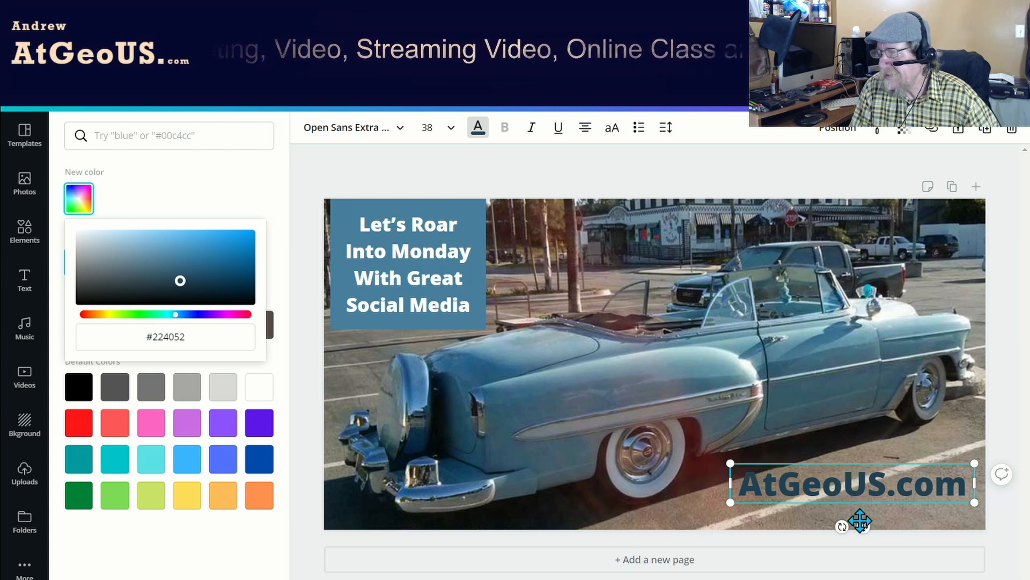
Reduce the "AtGeoUS.com" heading to font size 32 and position its text box against the photo's right edge near the bottom.
drag(863, 526, 835, 533)
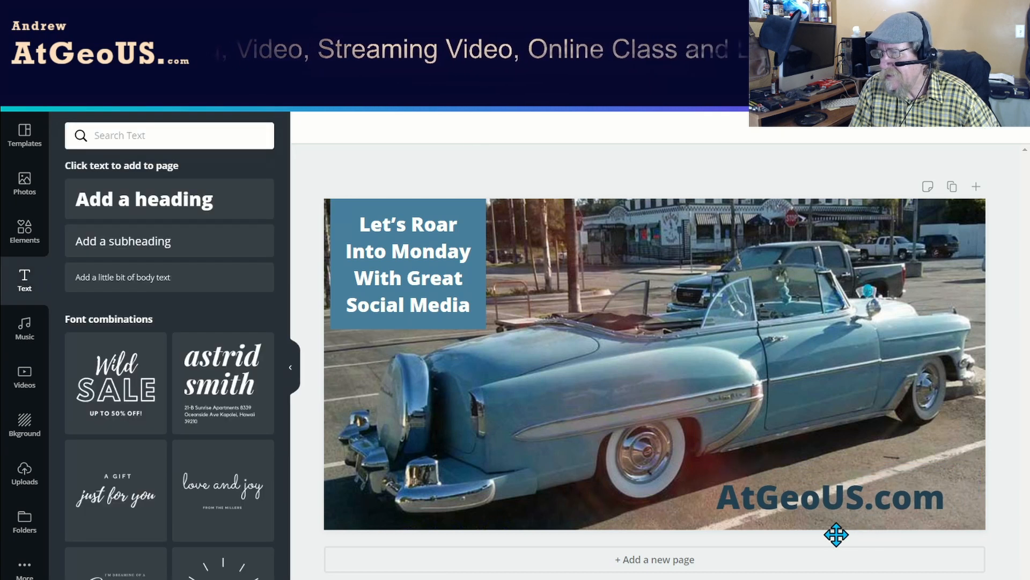
click(785, 515)
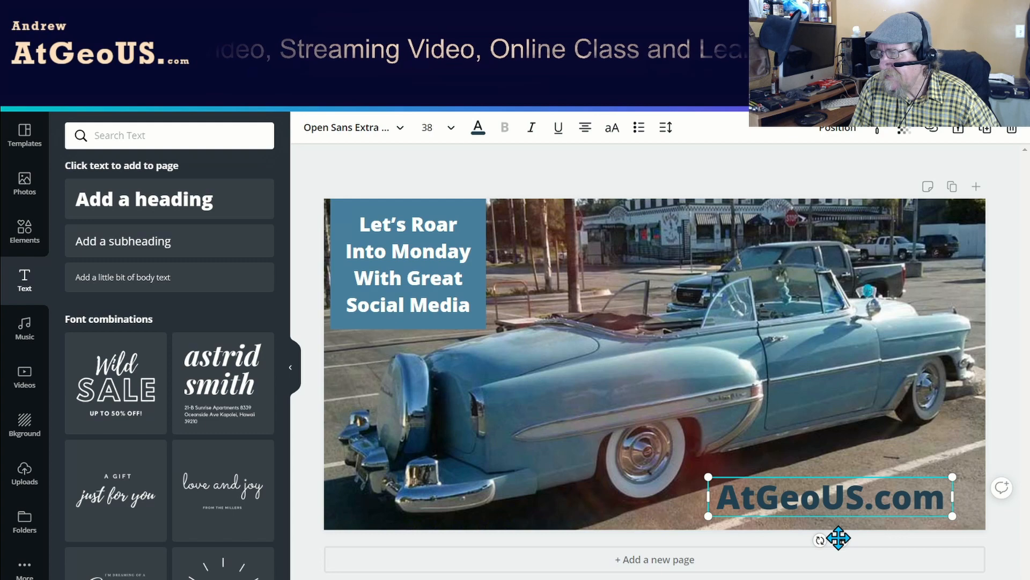
drag(842, 538, 826, 527)
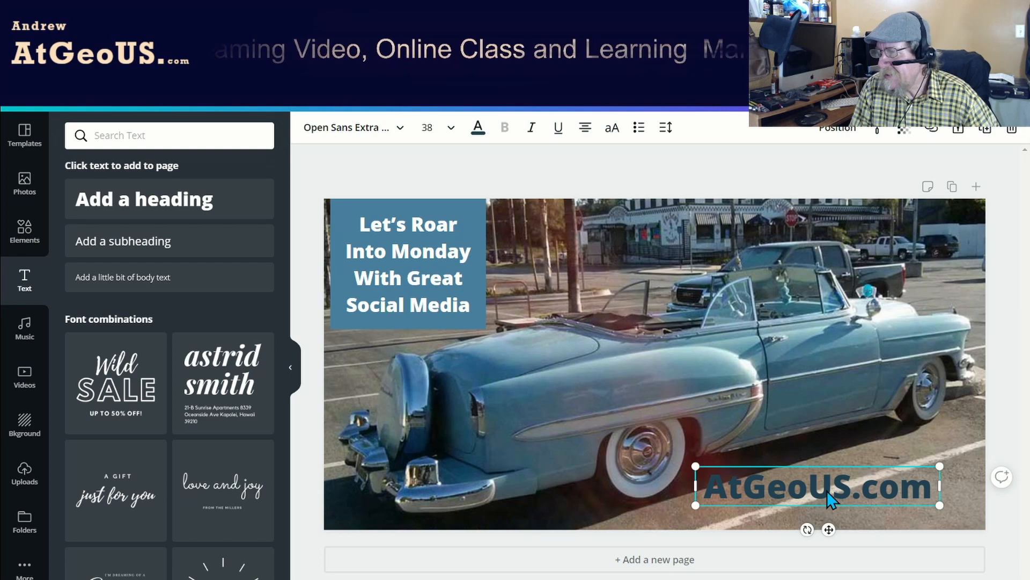
drag(829, 529, 874, 519)
click(445, 134)
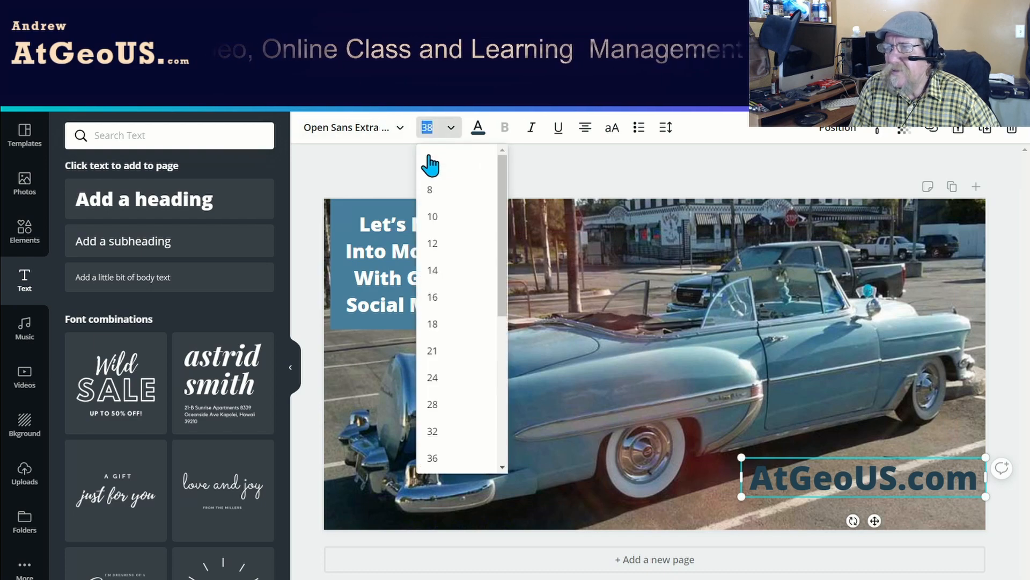
click(448, 430)
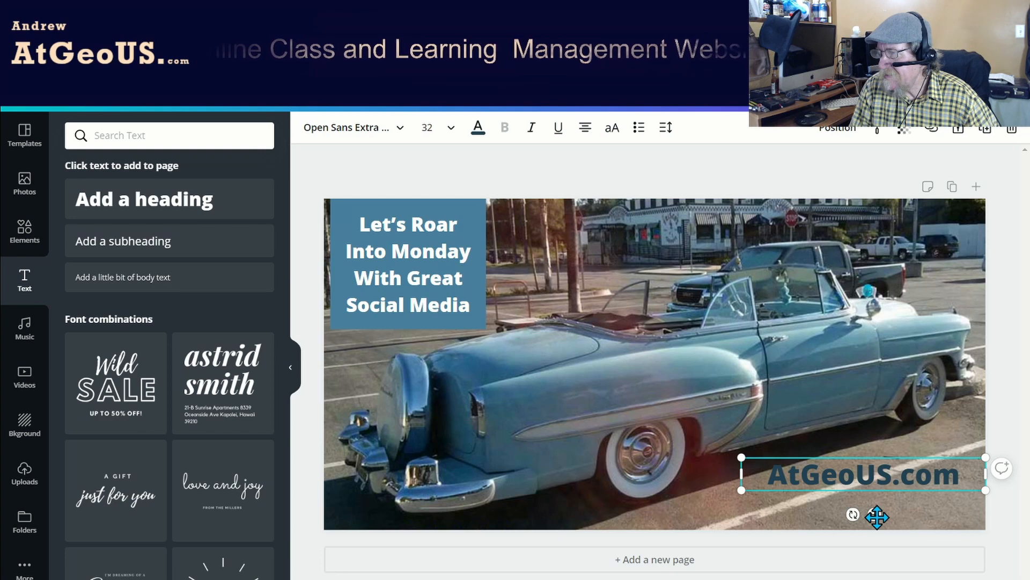
mouse_move(877, 516)
mouse_down()
mouse_move(894, 507)
mouse_move(880, 520)
mouse_up()
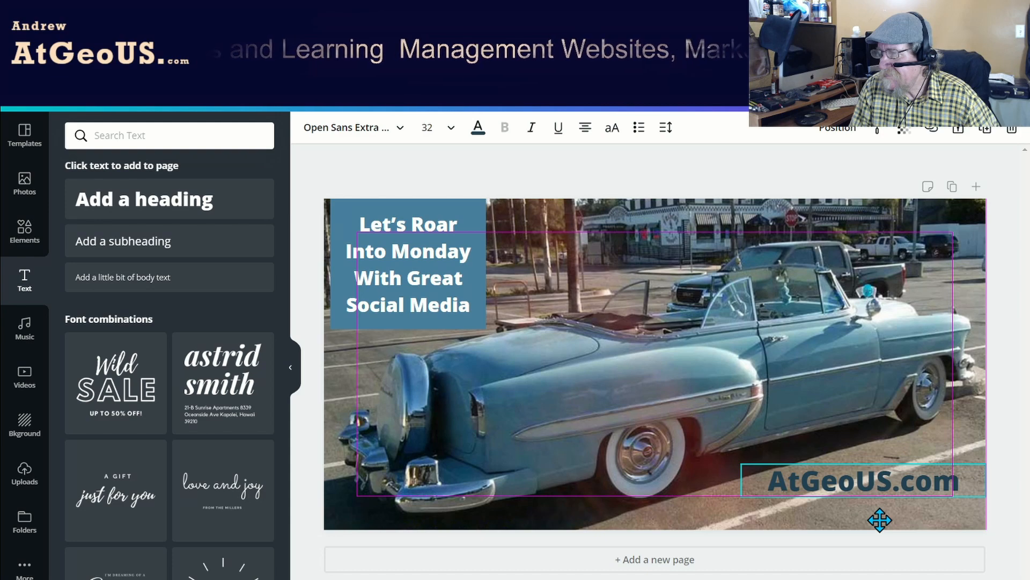
drag(880, 520, 880, 519)
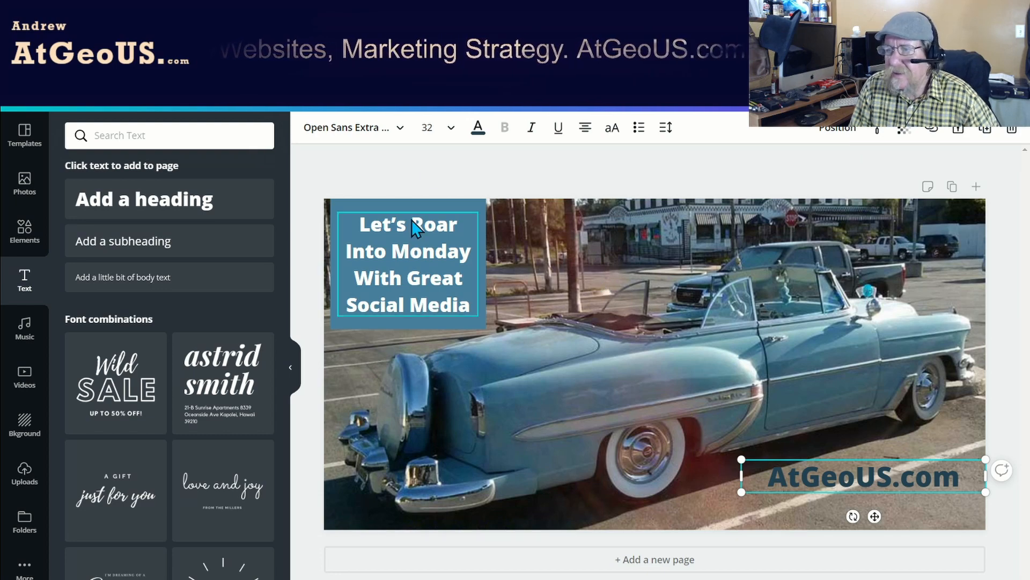
Add a subheading with the copied text "#MediaMonday" and move it below the car's rear bumper.
click(186, 255)
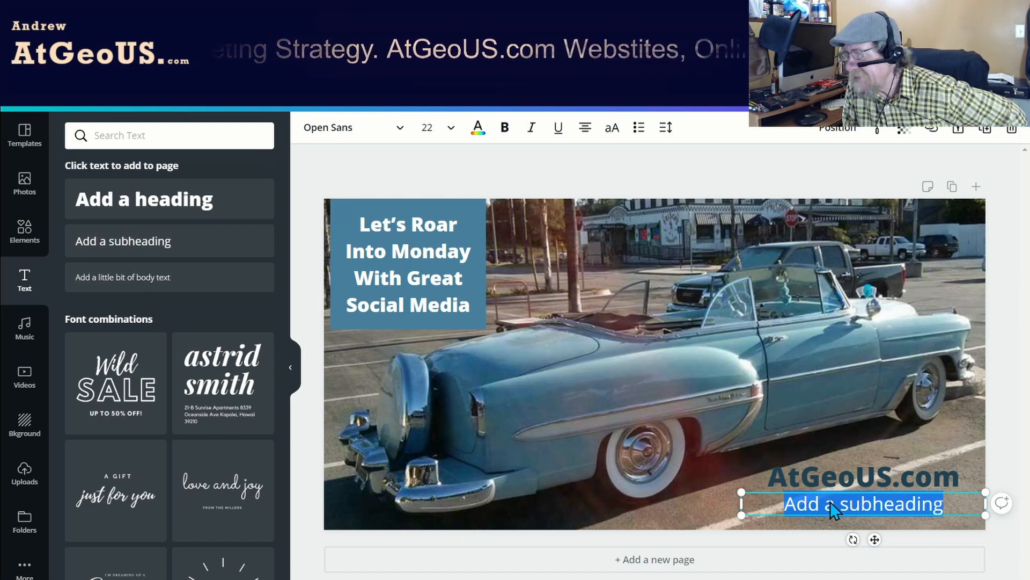
text(#MediaMonday)
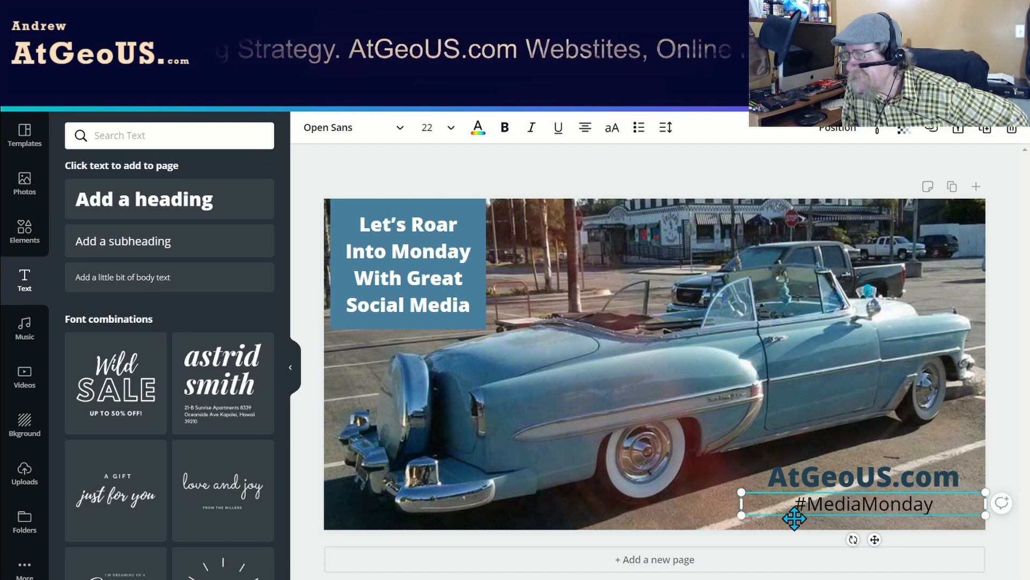
drag(762, 514, 432, 525)
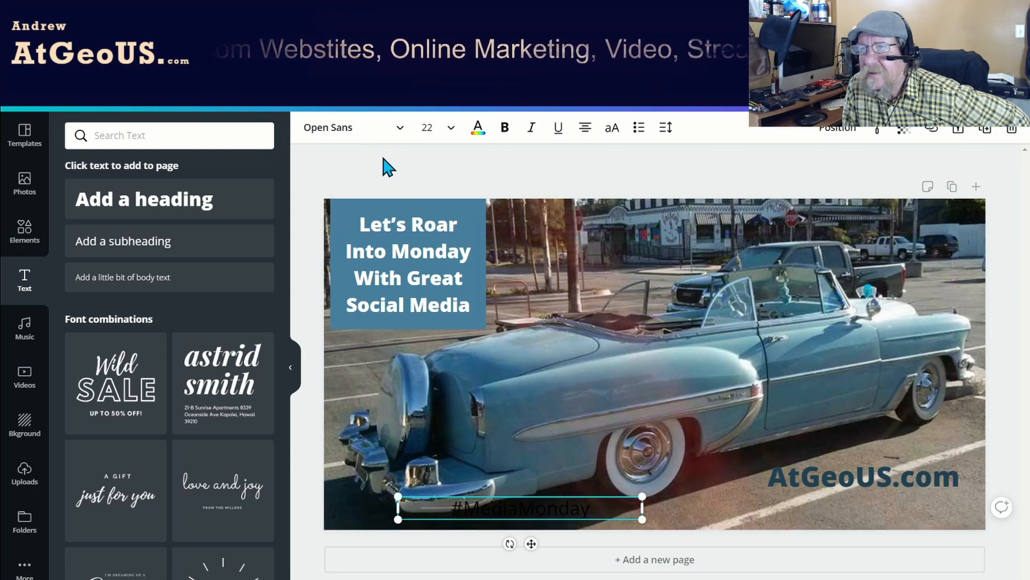
Set the "#MediaMonday" subheading to font size 16 and shift it slightly down toward the photo's bottom edge.
click(451, 130)
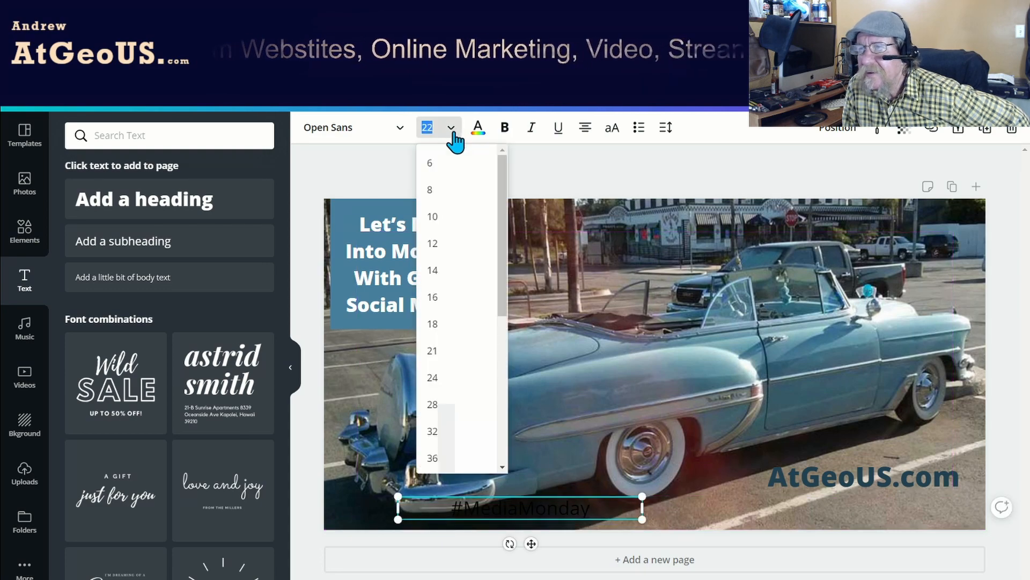
click(446, 298)
drag(534, 516, 543, 524)
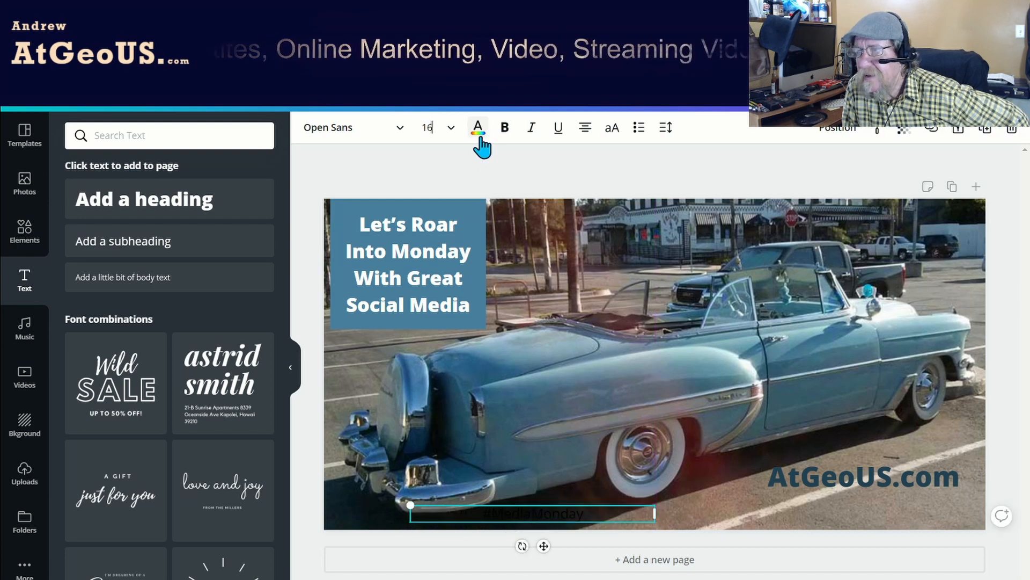
Color the "#MediaMonday" subheading a light shade of the square's blue, #75c0ed.
click(477, 129)
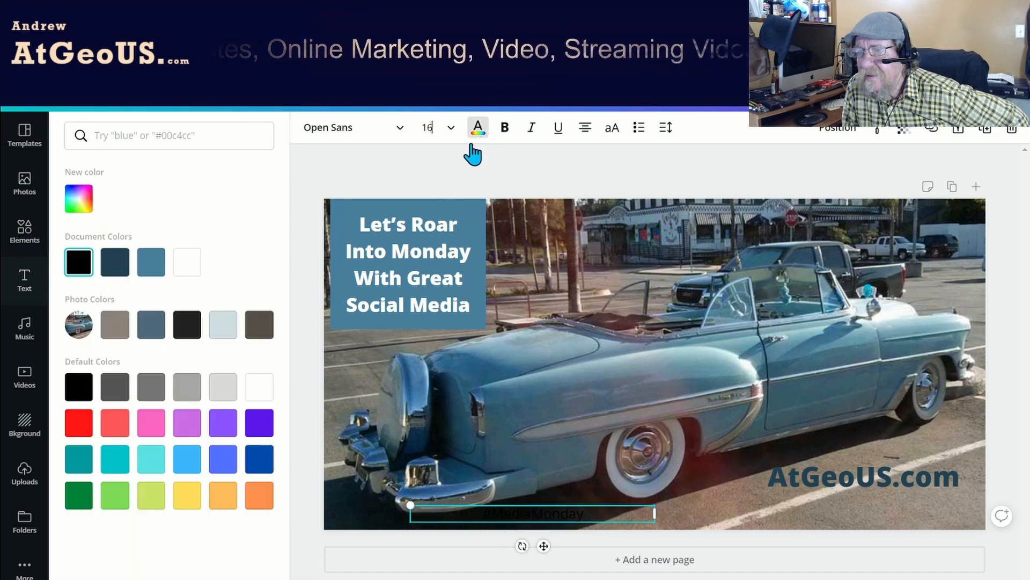
click(154, 273)
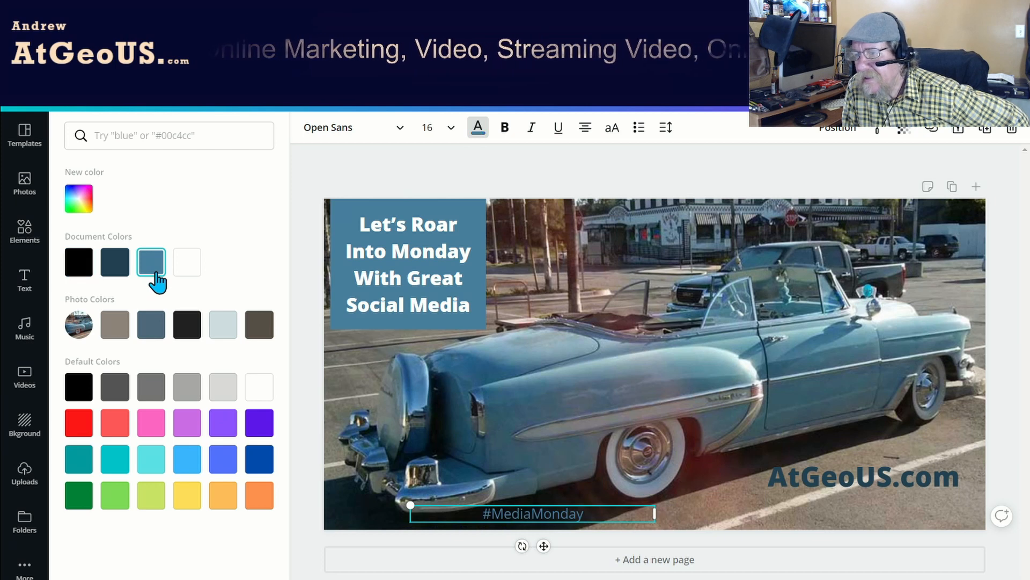
click(79, 200)
drag(168, 263, 166, 236)
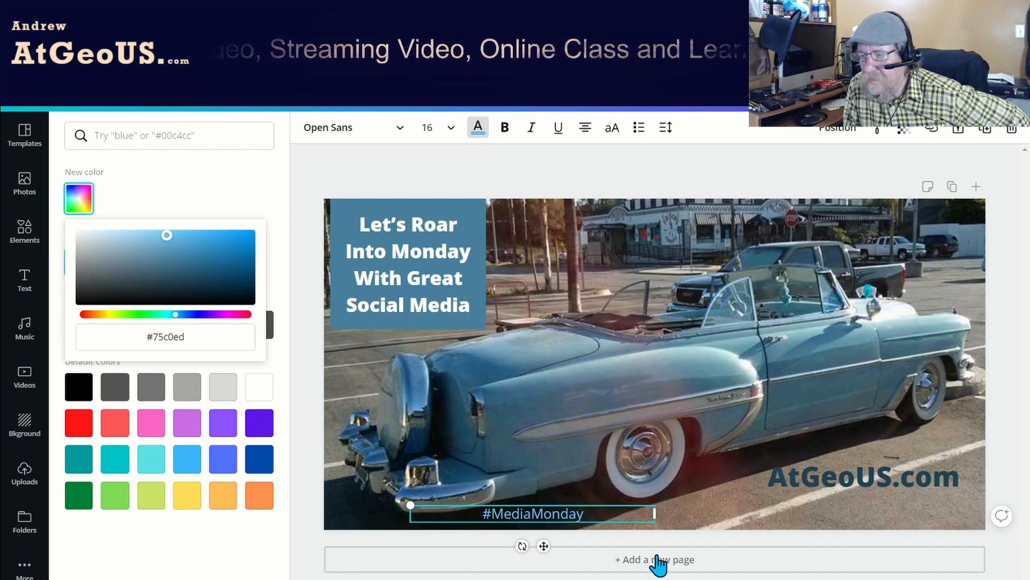
Narrow the "#MediaMonday" text box and reposition it at the photo's bottom edge, below the car's rear wheel.
drag(656, 514, 569, 518)
drag(491, 542, 552, 521)
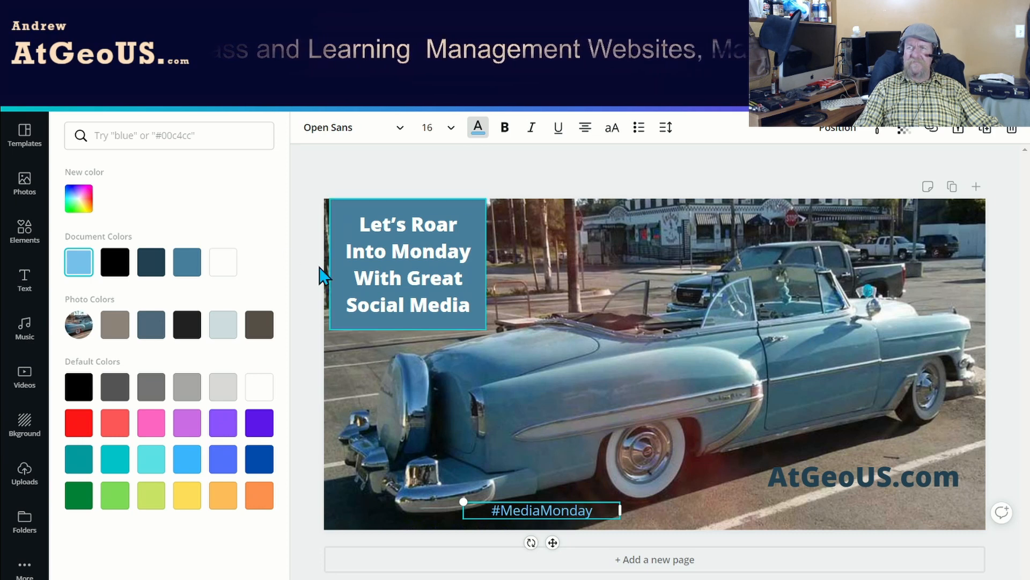
Save the design and download it as a PNG.
click(95, 107)
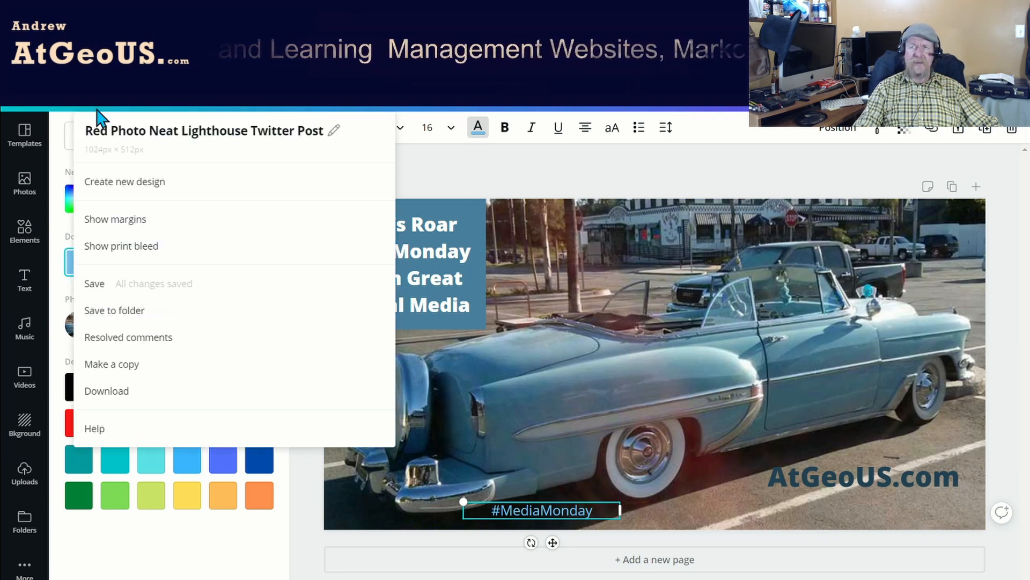
click(102, 284)
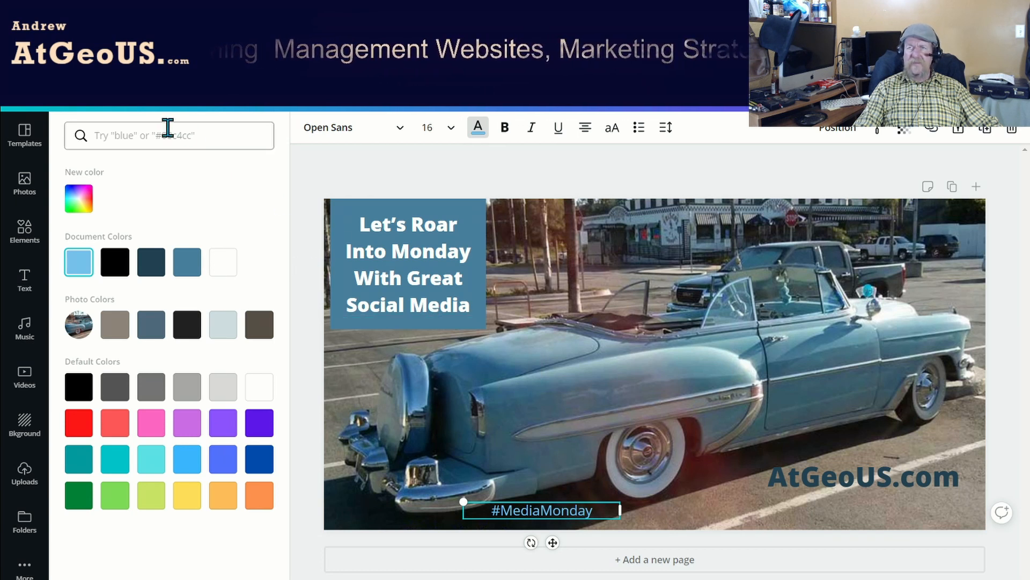
click(854, 96)
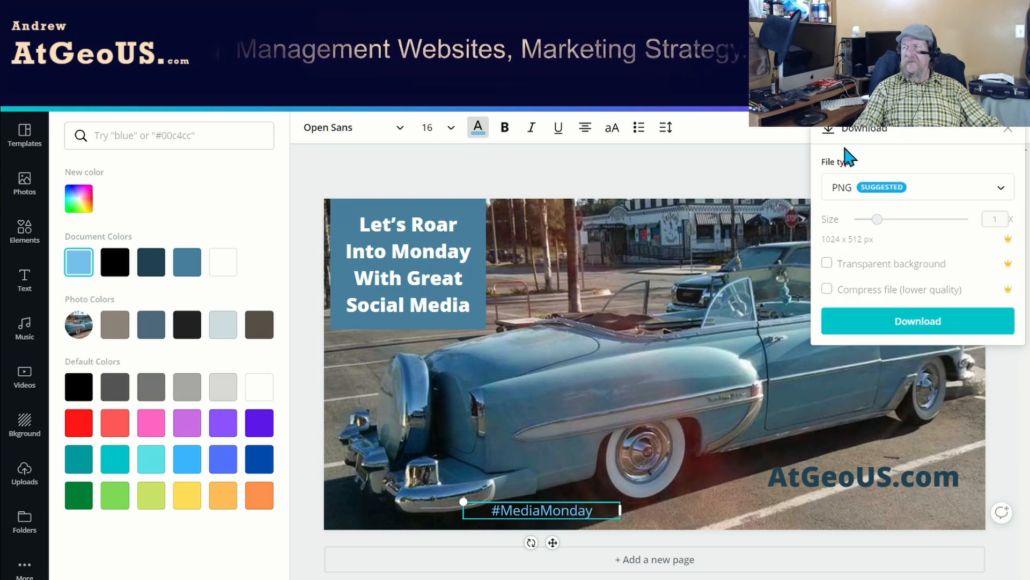
click(899, 329)
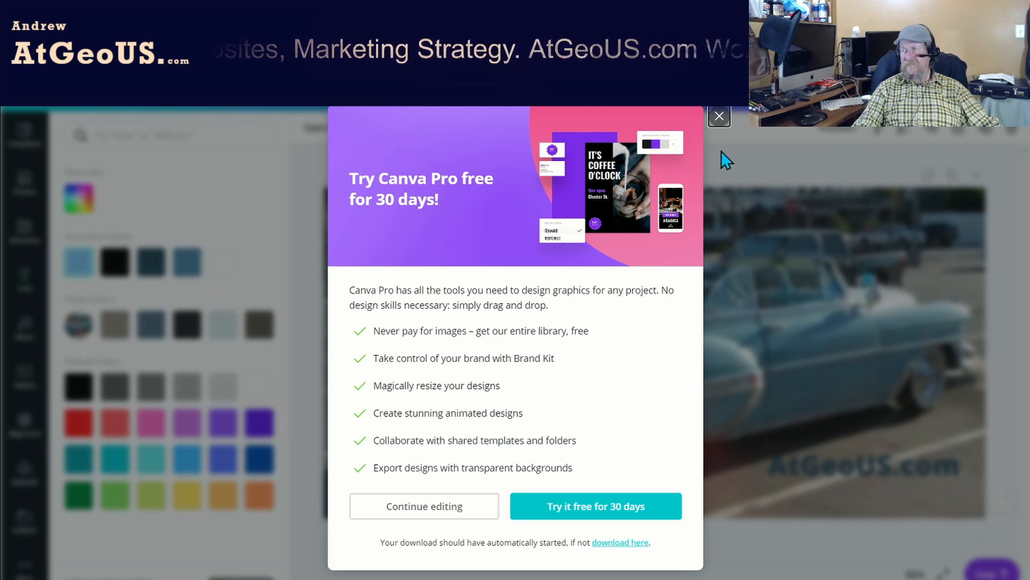
Dismiss the Canva Pro trial offer and delete the blue car photo from the design.
click(720, 115)
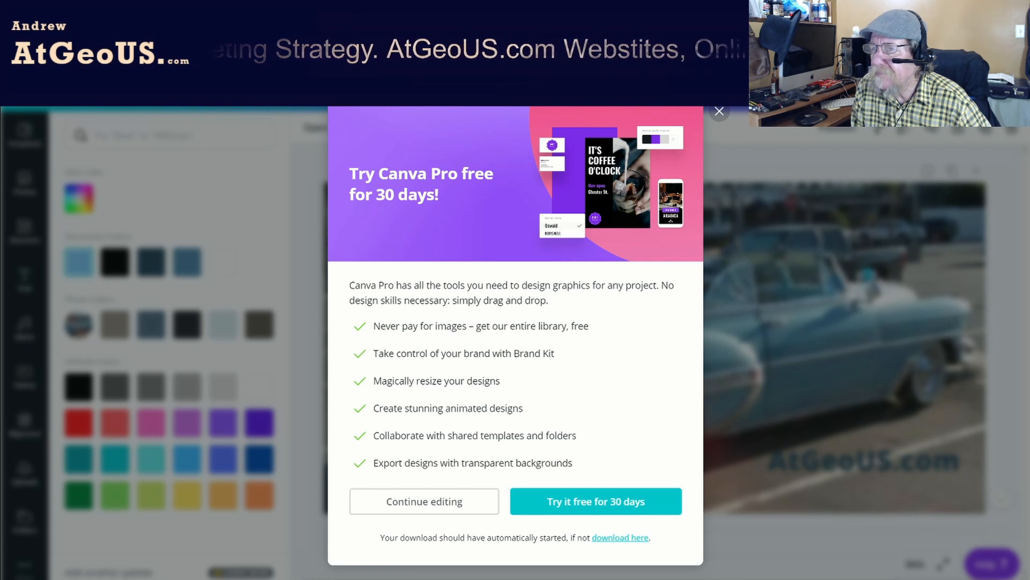
click(718, 112)
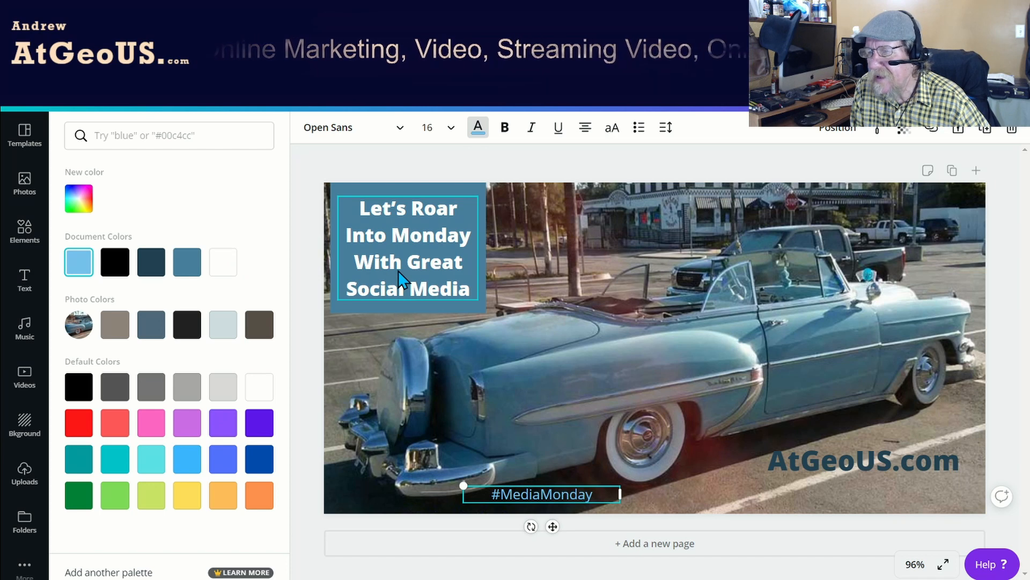
click(717, 325)
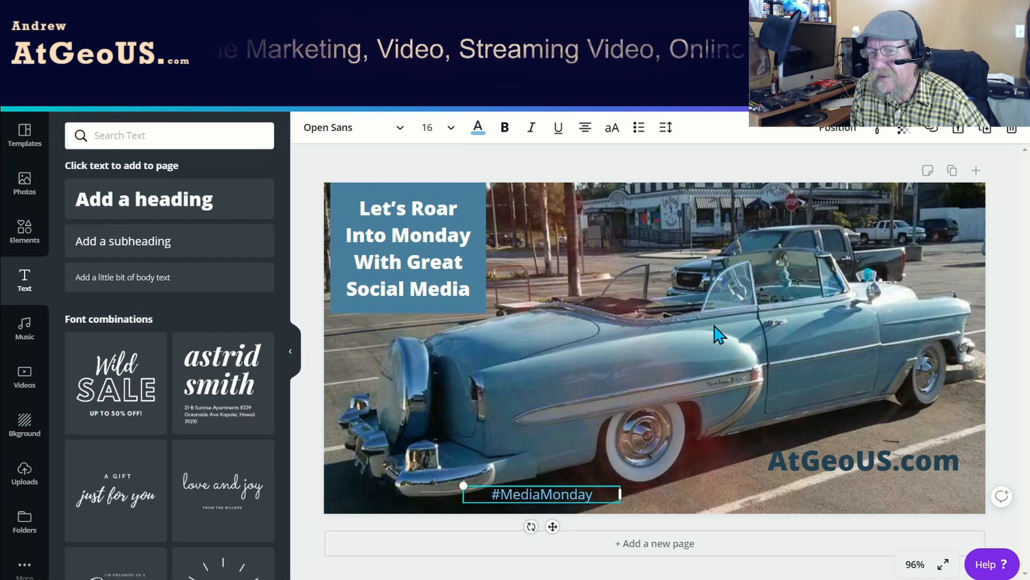
click(717, 335)
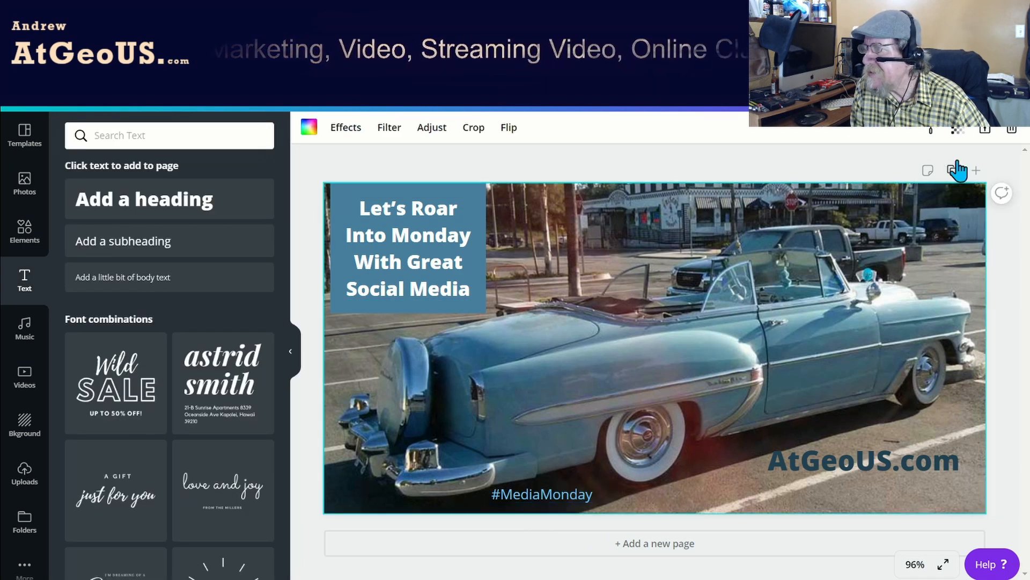
key(Delete)
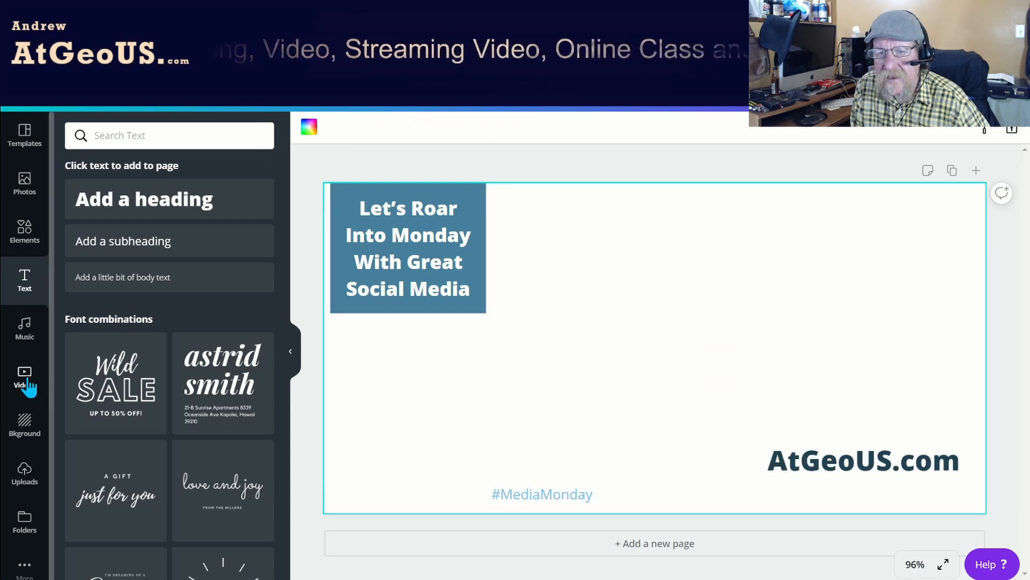
Add the uploaded green truck photo and enlarge it to cover the whole canvas behind the text and square.
click(23, 472)
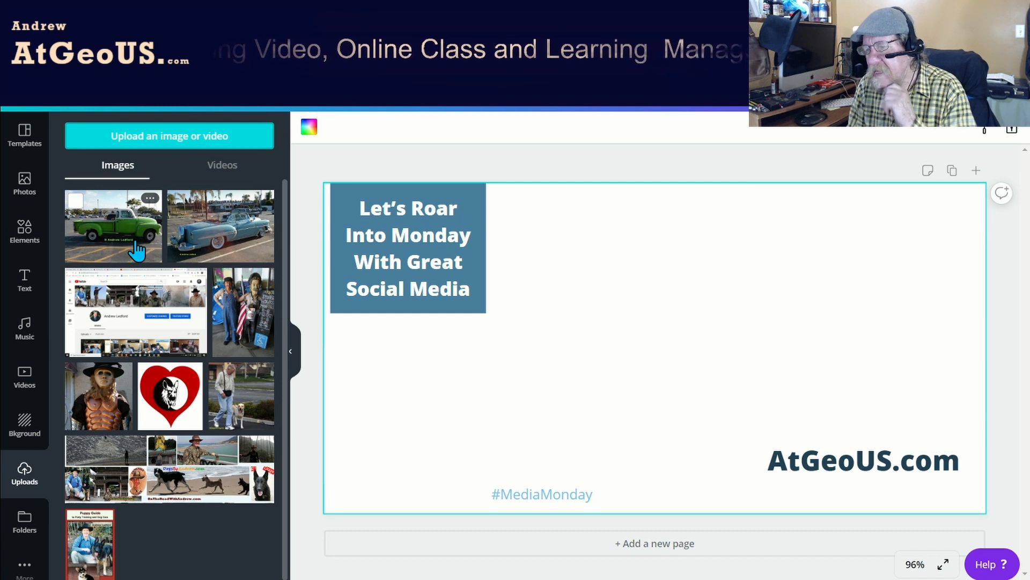
click(137, 250)
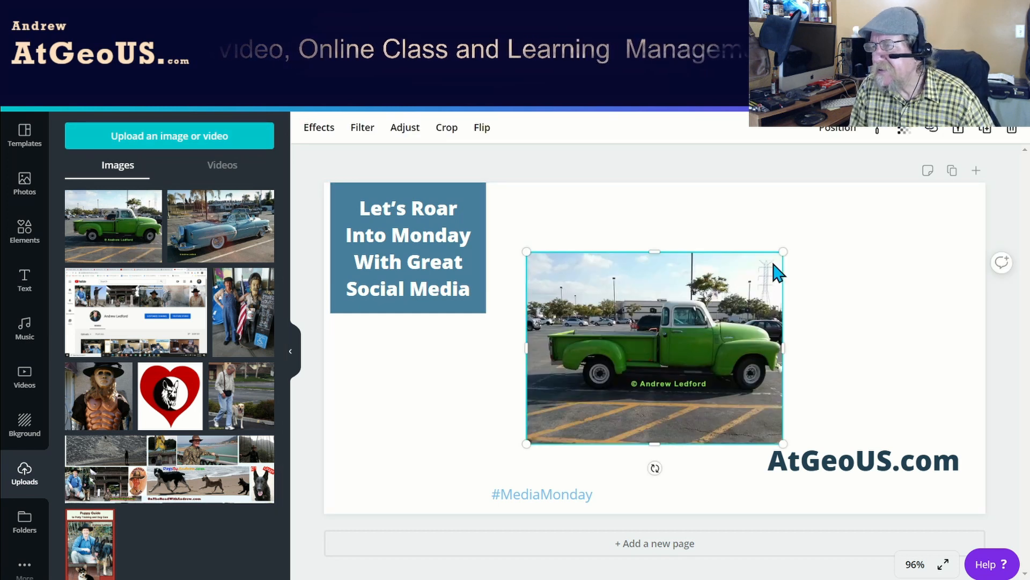
drag(786, 256, 1025, 236)
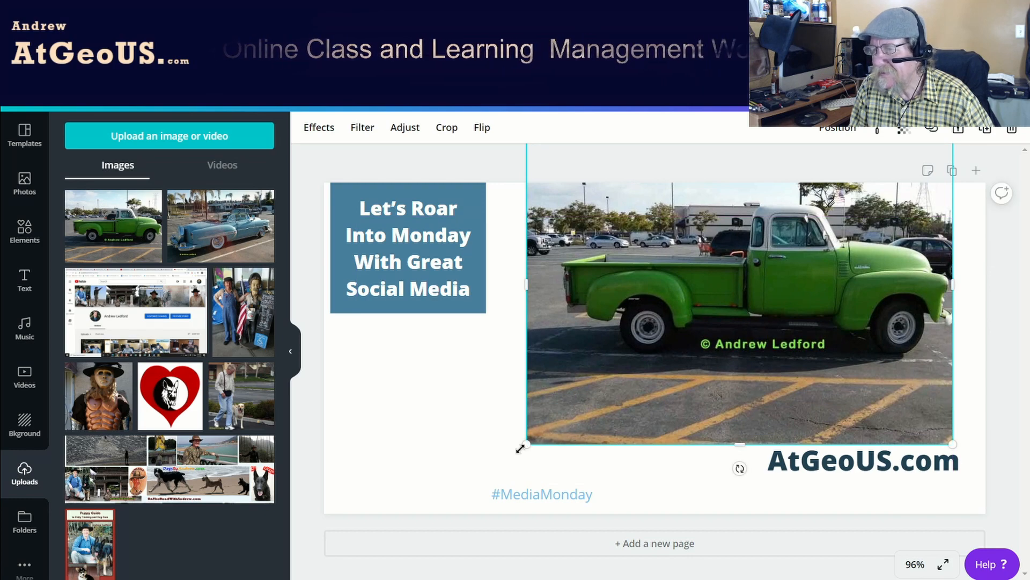
drag(526, 444, 283, 540)
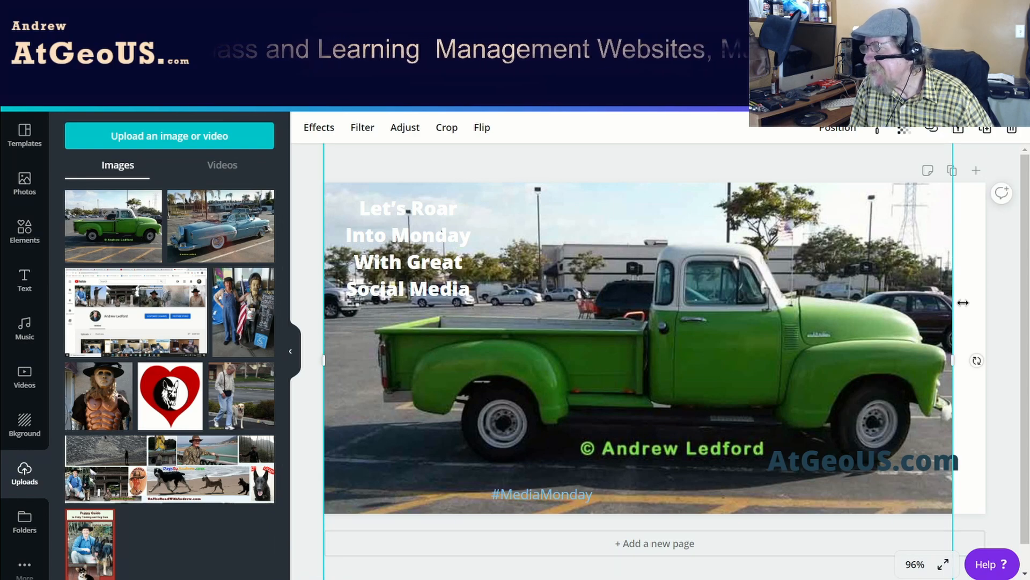
drag(959, 361, 987, 361)
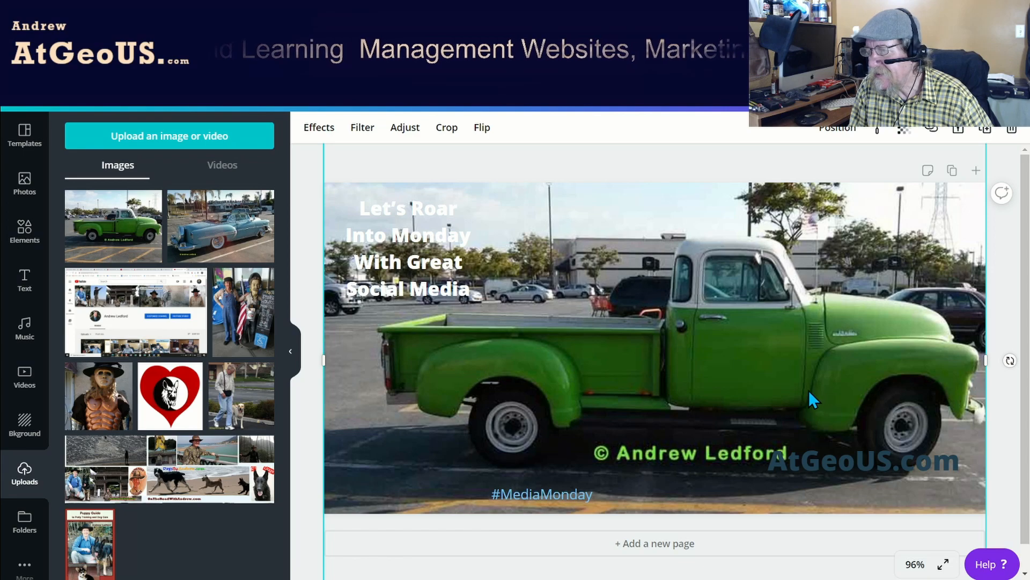
Shift the "#MediaMonday" text slightly up and to the left, and color it light green, #8de872.
click(595, 492)
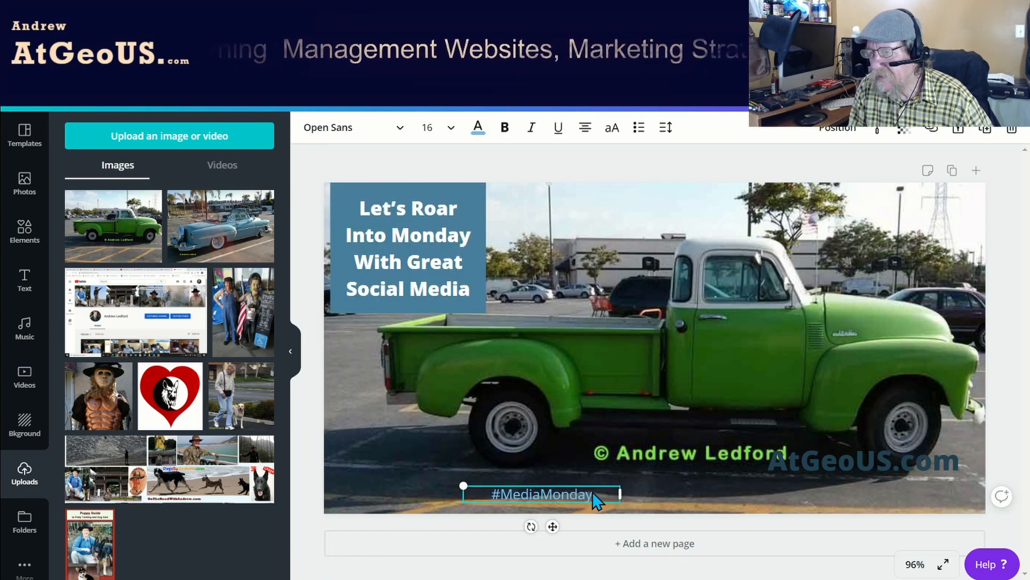
mouse_move(587, 492)
mouse_down()
mouse_move(564, 490)
mouse_move(578, 487)
mouse_up()
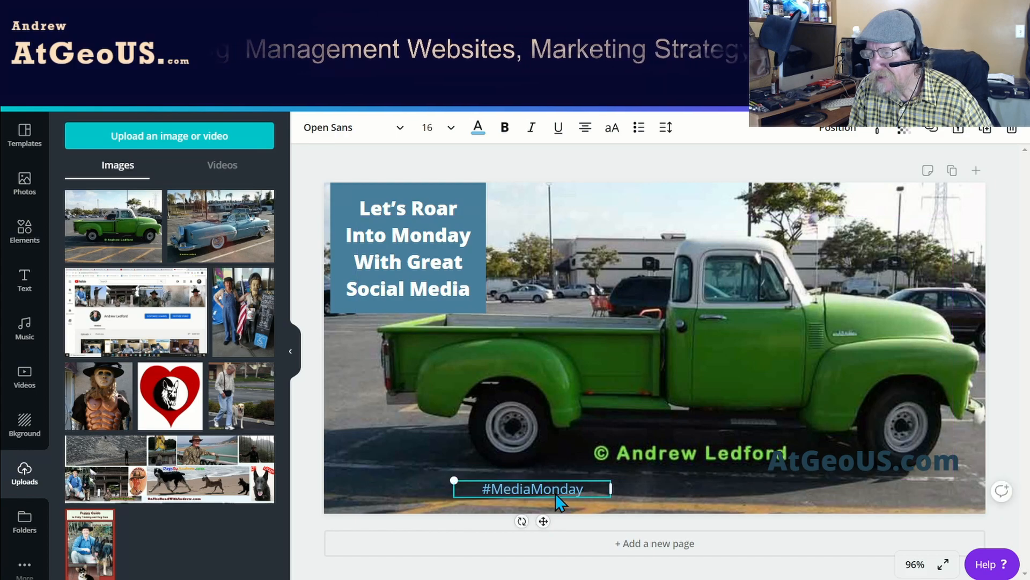
click(551, 488)
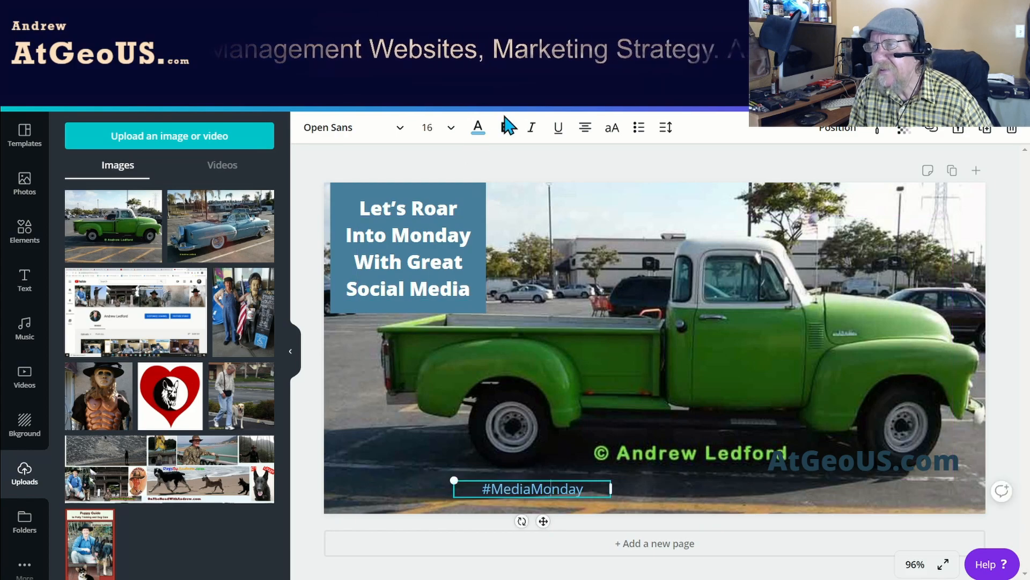
click(478, 128)
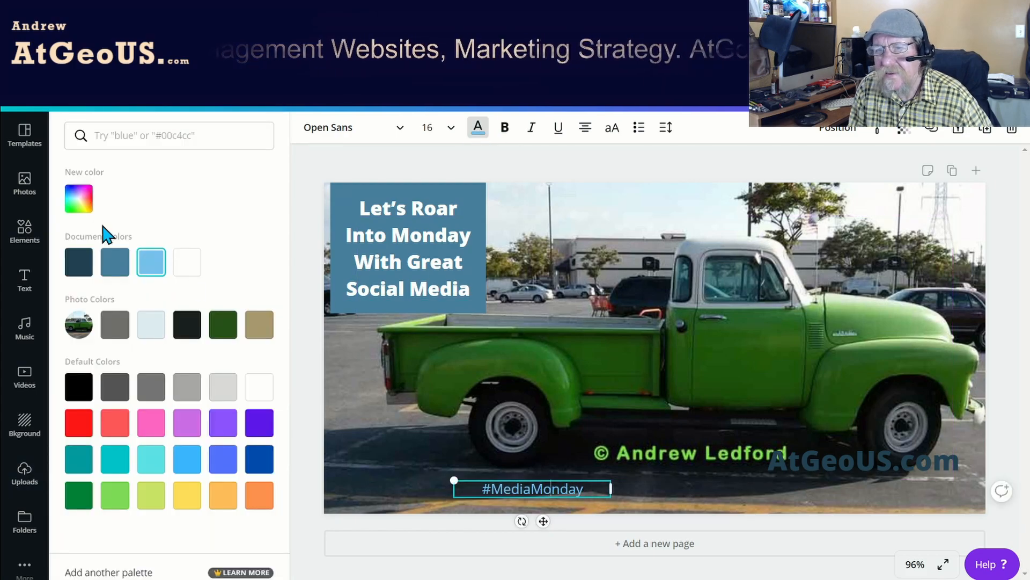
click(86, 211)
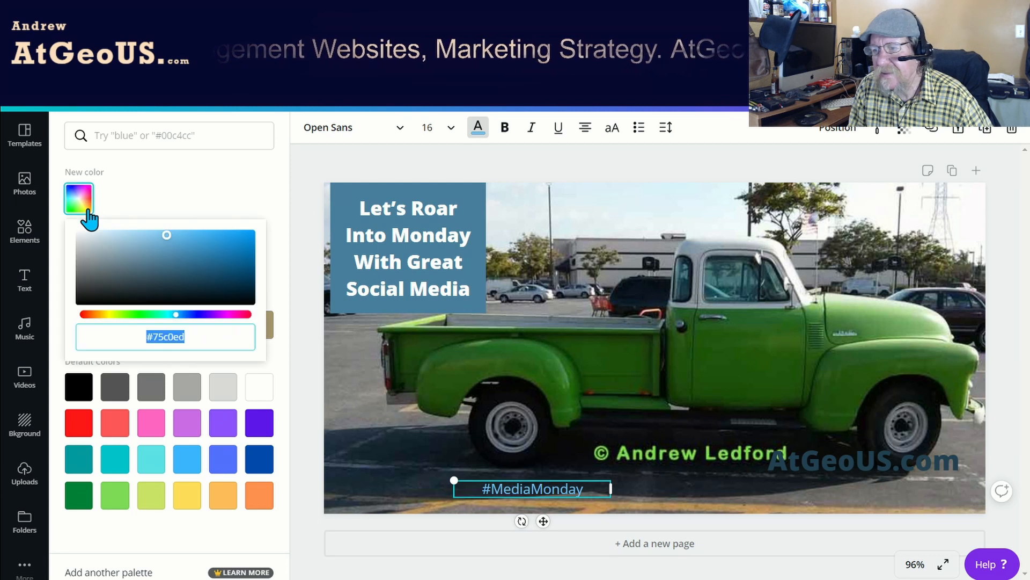
click(134, 314)
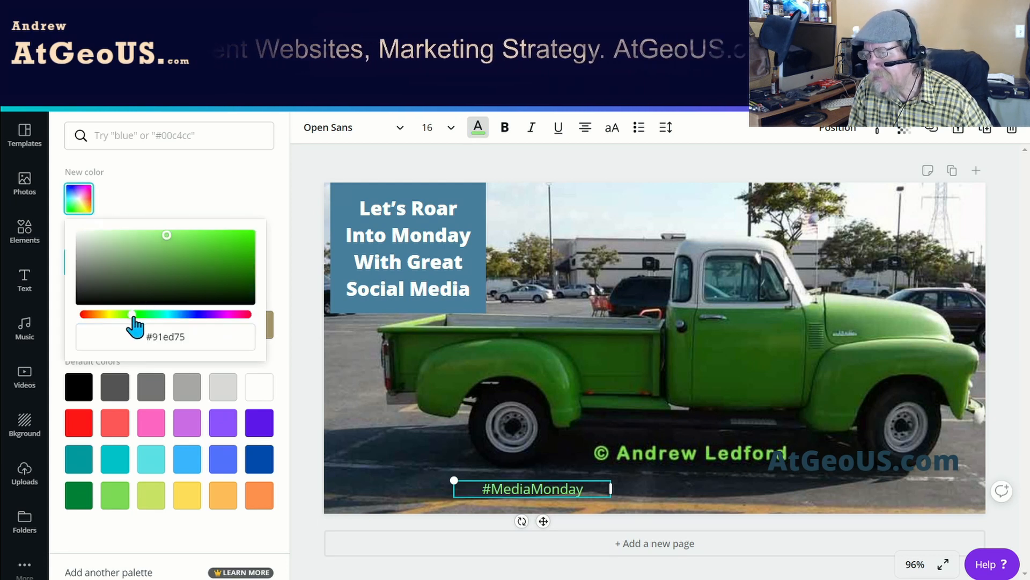
click(169, 234)
mouse_move(175, 234)
mouse_down()
mouse_move(188, 237)
mouse_move(177, 237)
mouse_up()
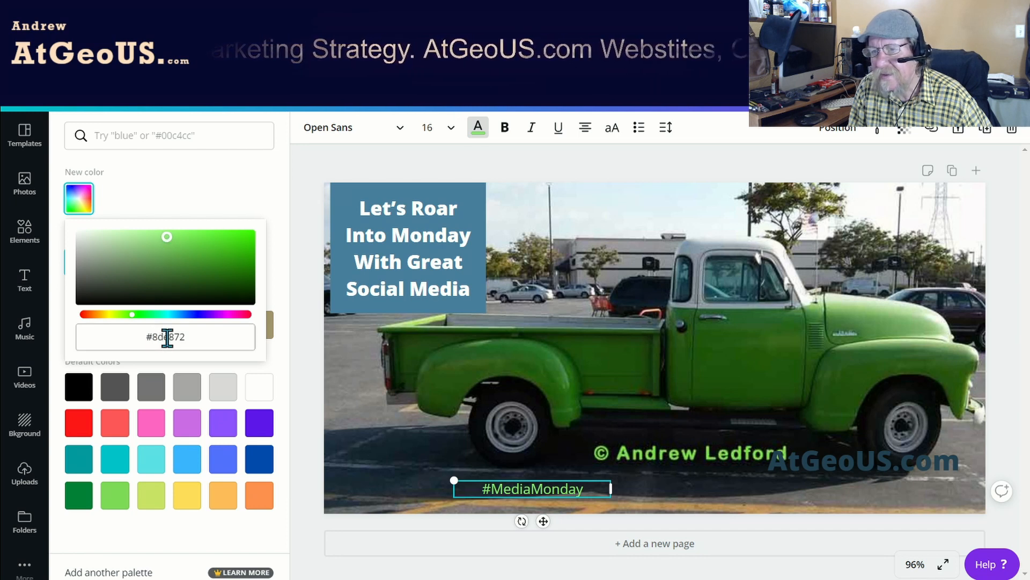
Recolor the square behind the "Let's Roar Into Monday" heading dark green, #377b23.
click(474, 286)
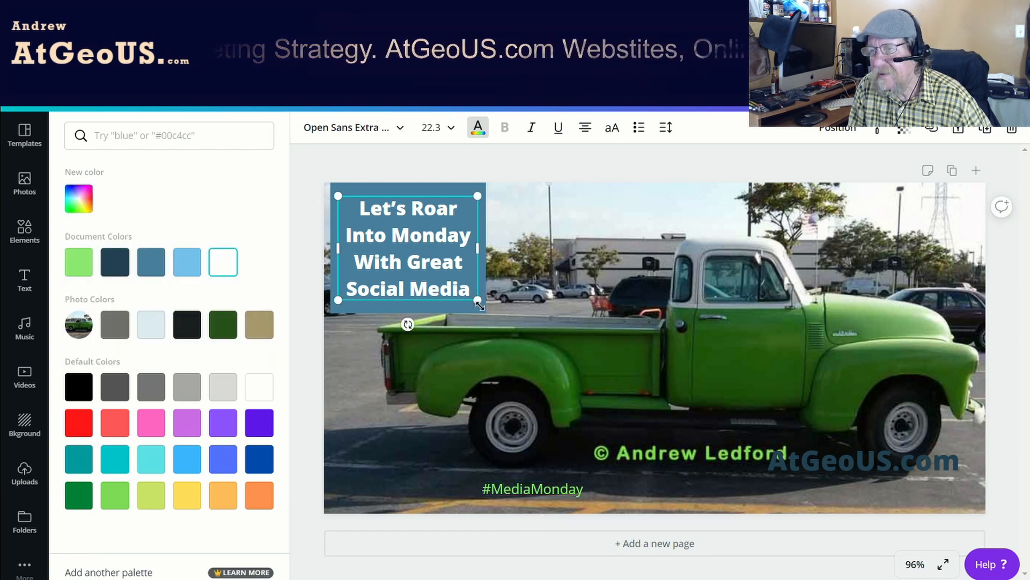
click(464, 310)
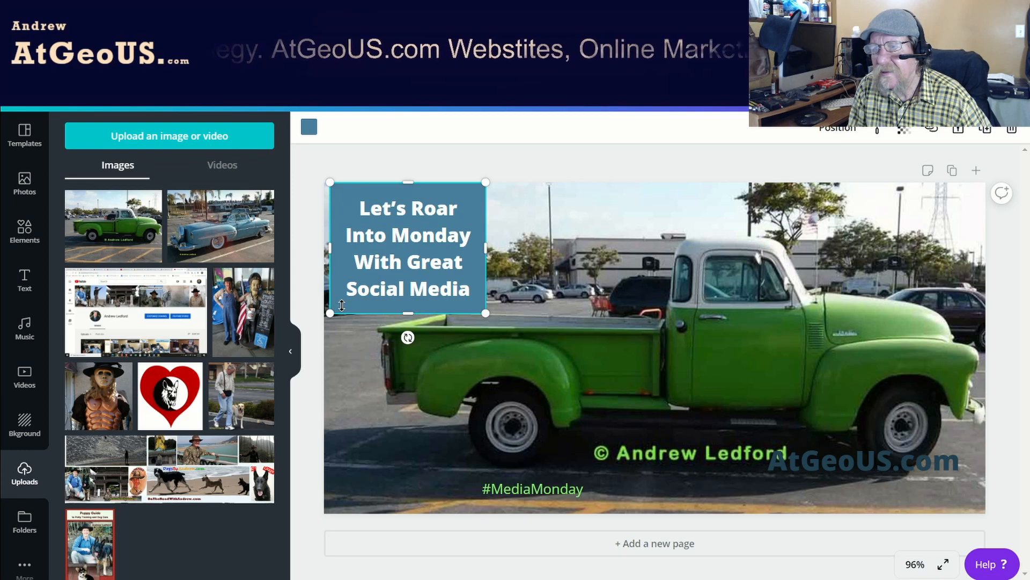
click(312, 131)
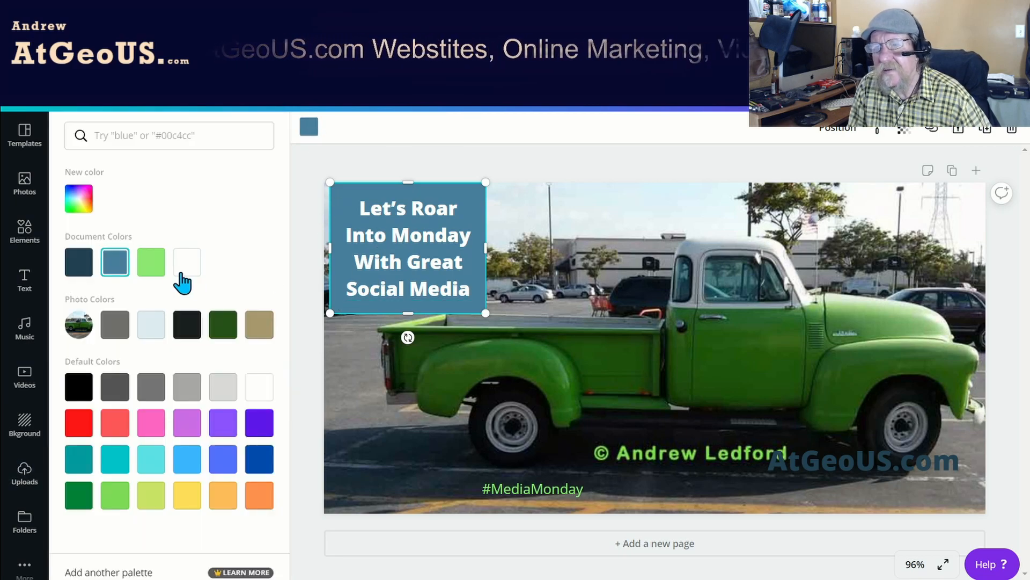
click(159, 274)
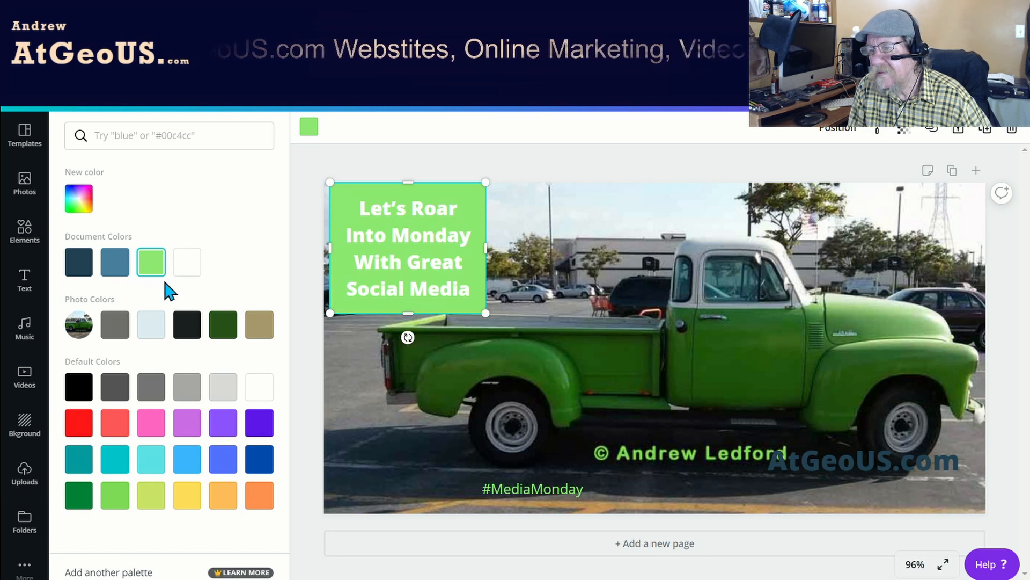
click(79, 200)
drag(165, 242, 192, 261)
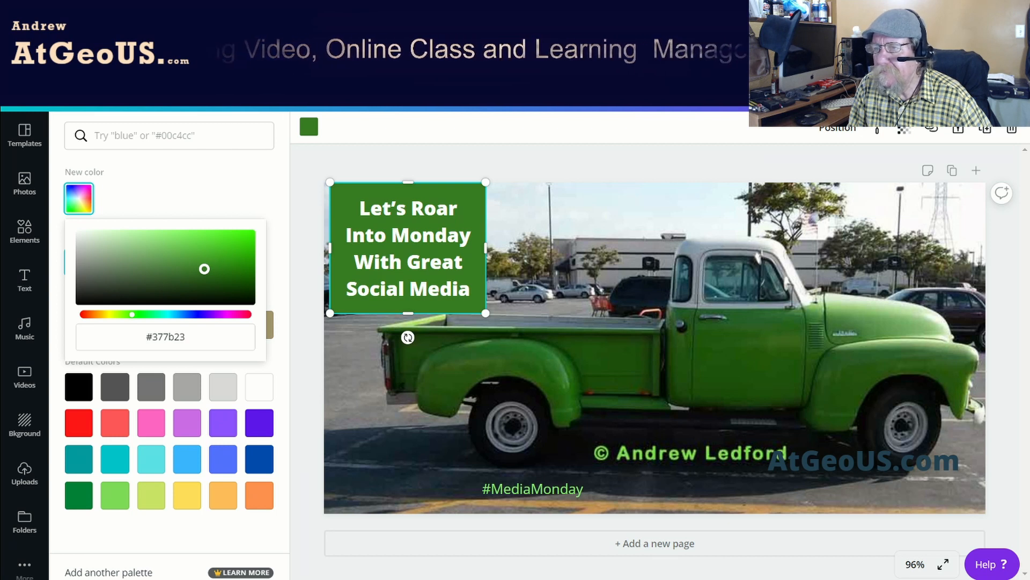
Move the "AtGeoUS.com" text into the sky beside the heading square and color it deep green, #1c7003.
click(816, 472)
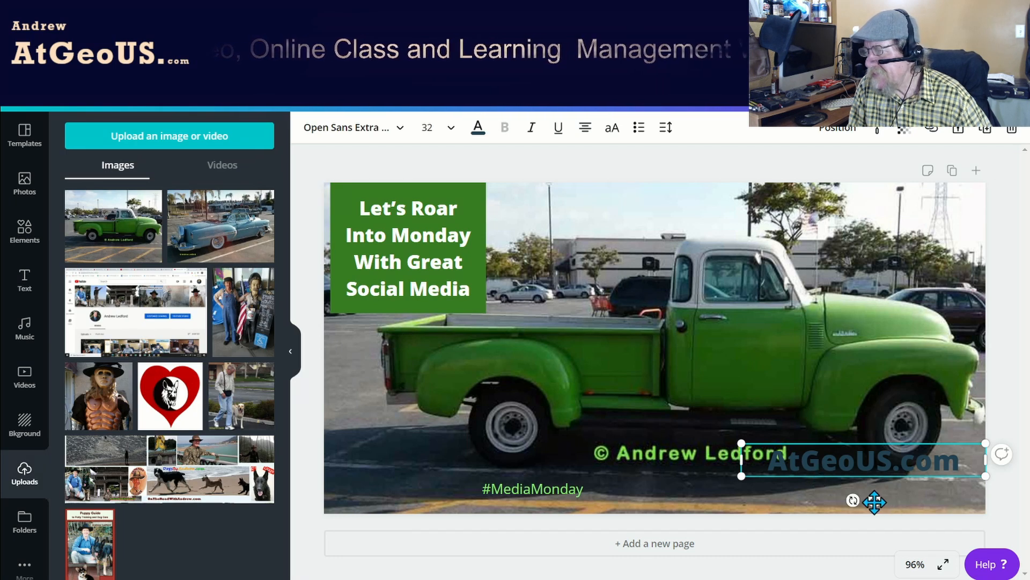
drag(874, 499, 636, 249)
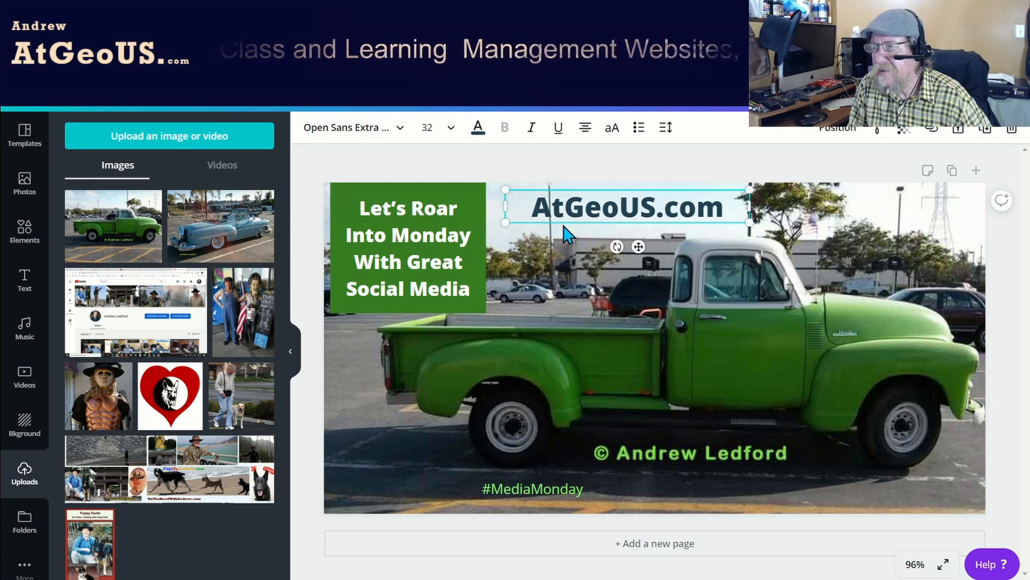
click(477, 130)
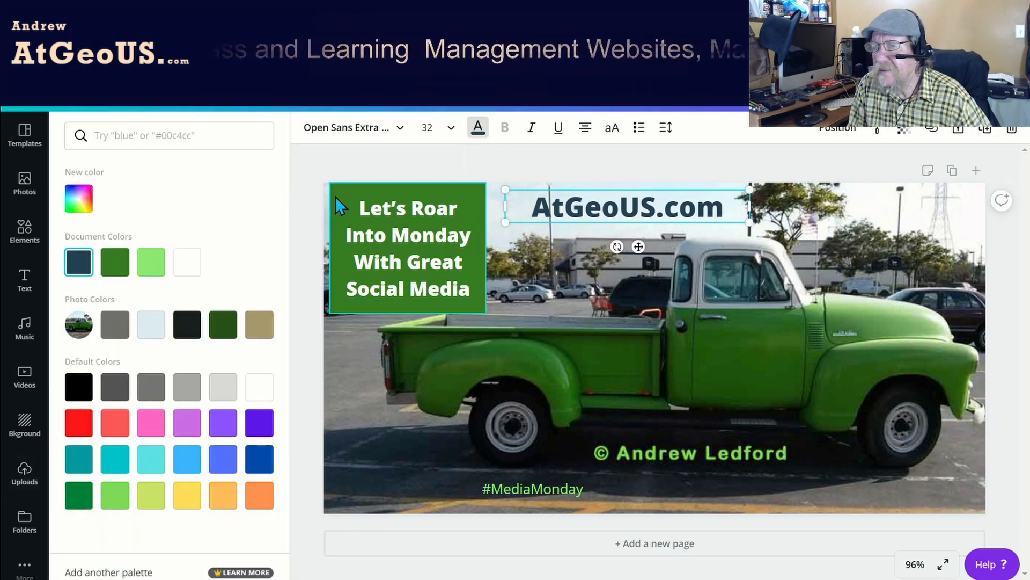
click(122, 267)
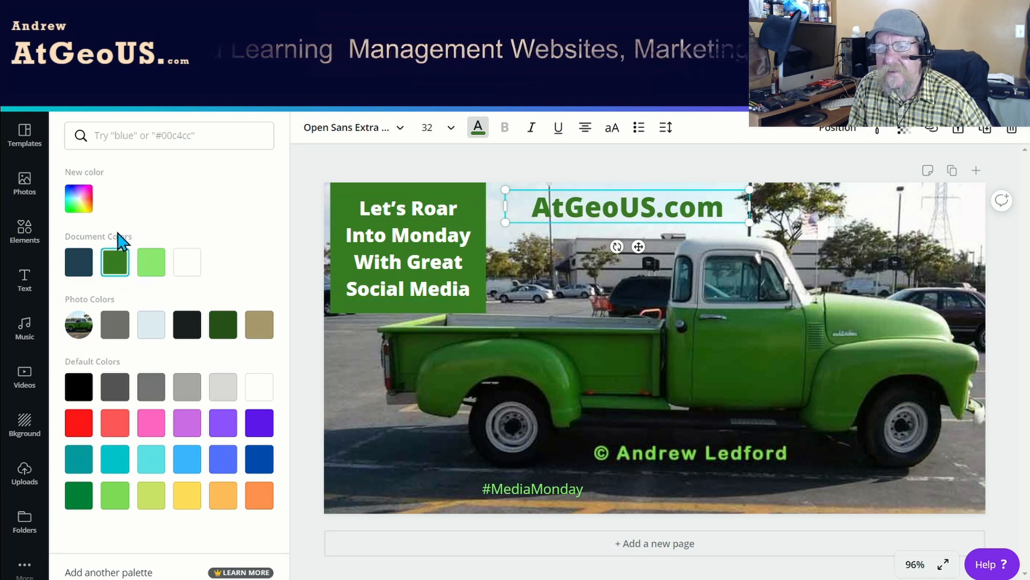
click(79, 198)
click(204, 268)
drag(204, 269, 249, 272)
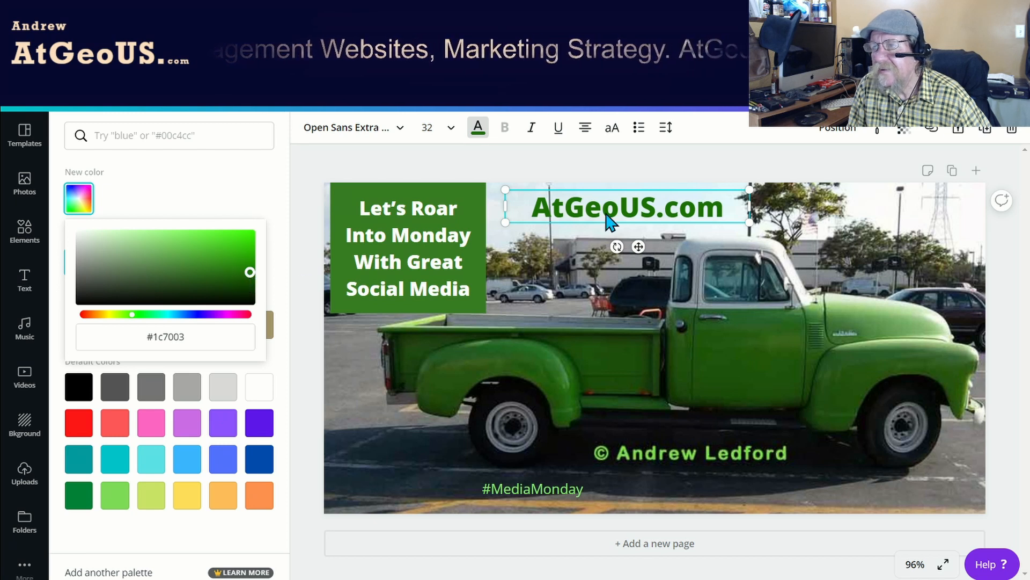
Shift the "AtGeoUS.com" text slightly down toward the truck's cab and set its font size to 24.
drag(637, 243, 662, 262)
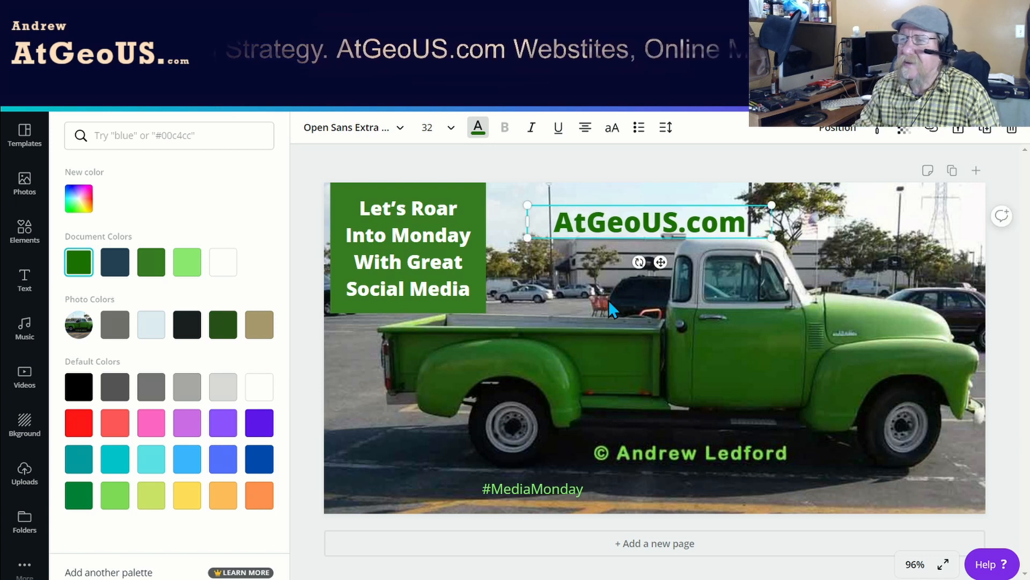
click(448, 130)
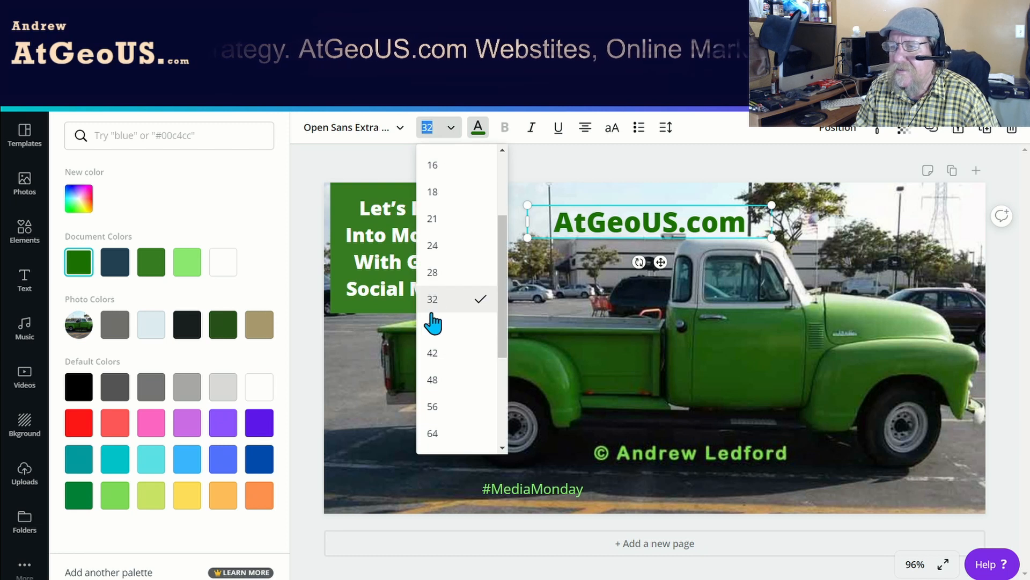
click(432, 272)
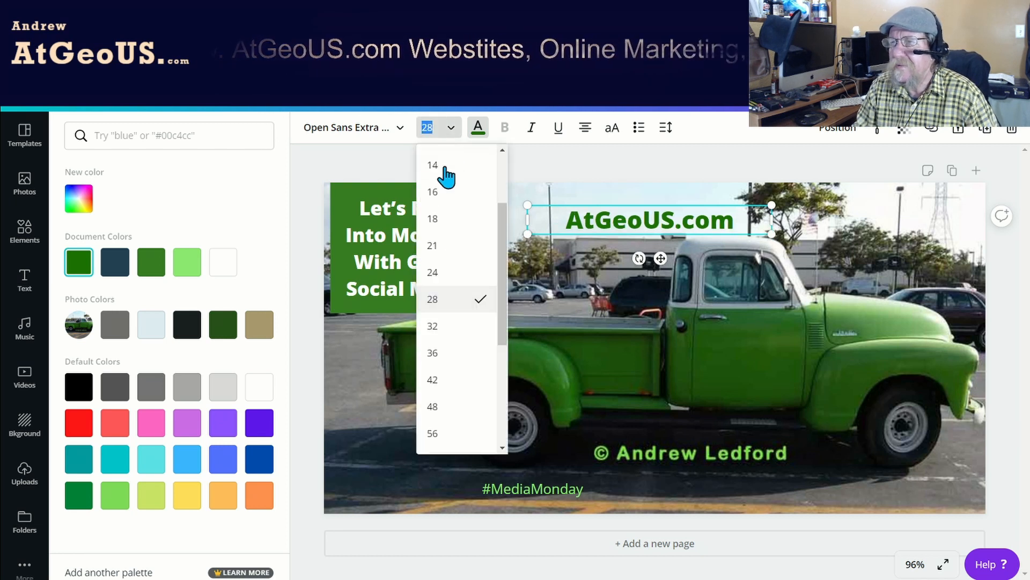
click(434, 272)
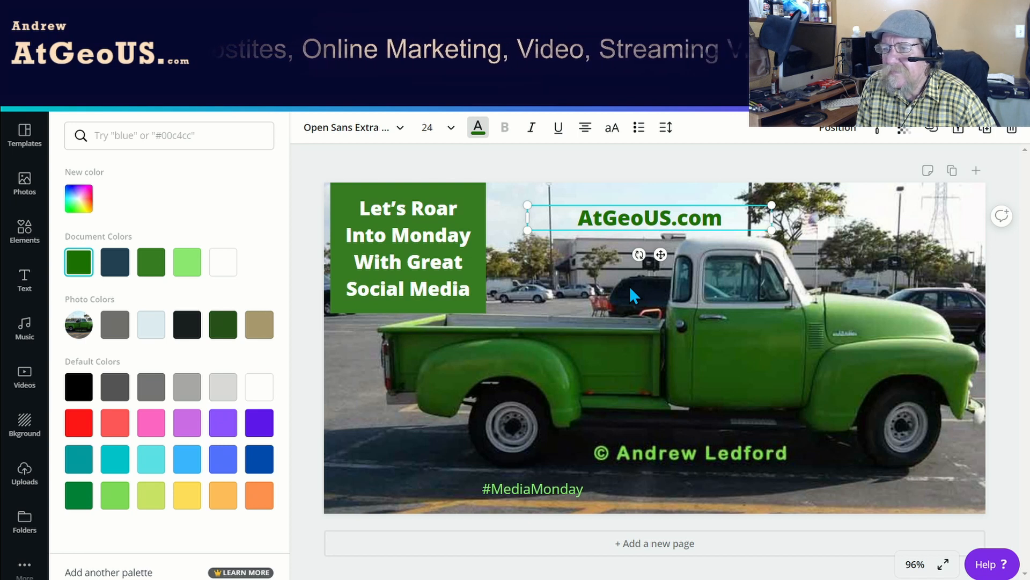
Save the green truck version of the design and download it as a PNG.
click(88, 111)
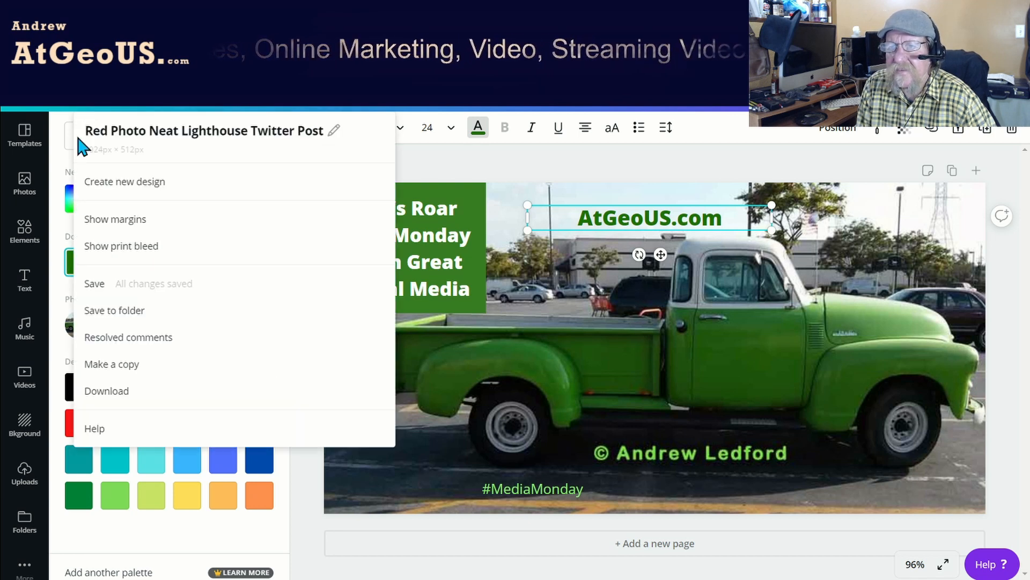
click(107, 291)
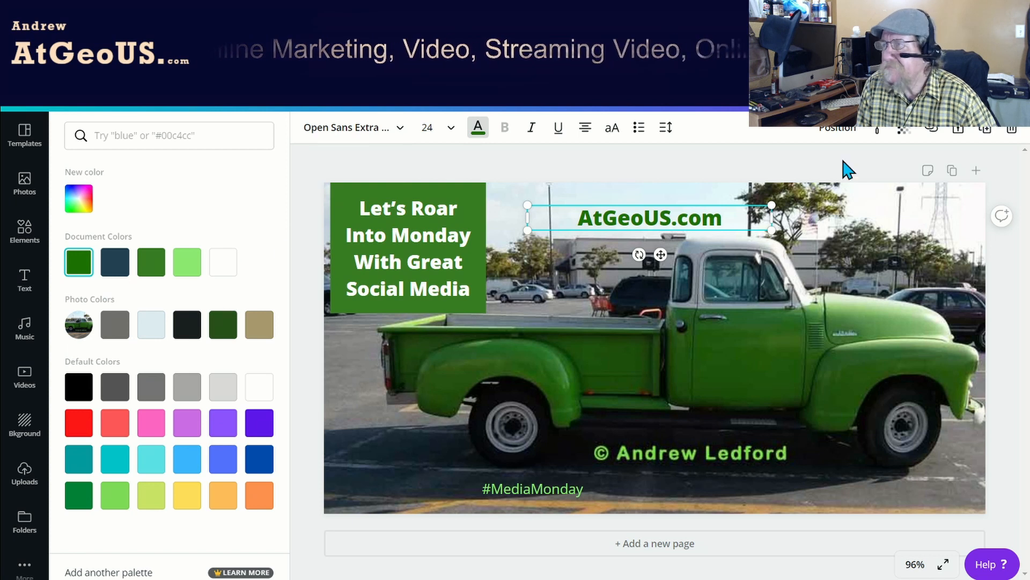
click(918, 94)
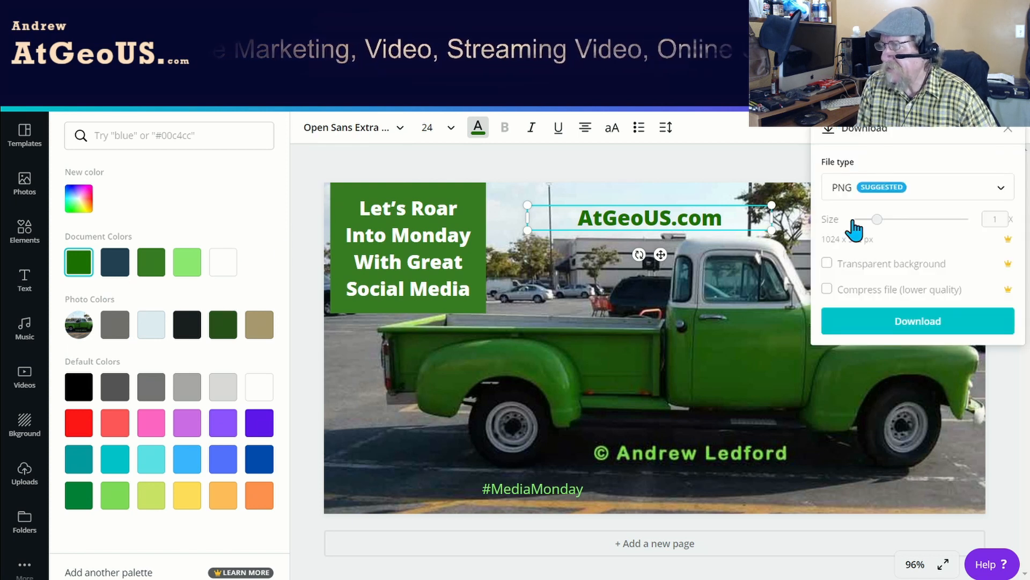
click(883, 320)
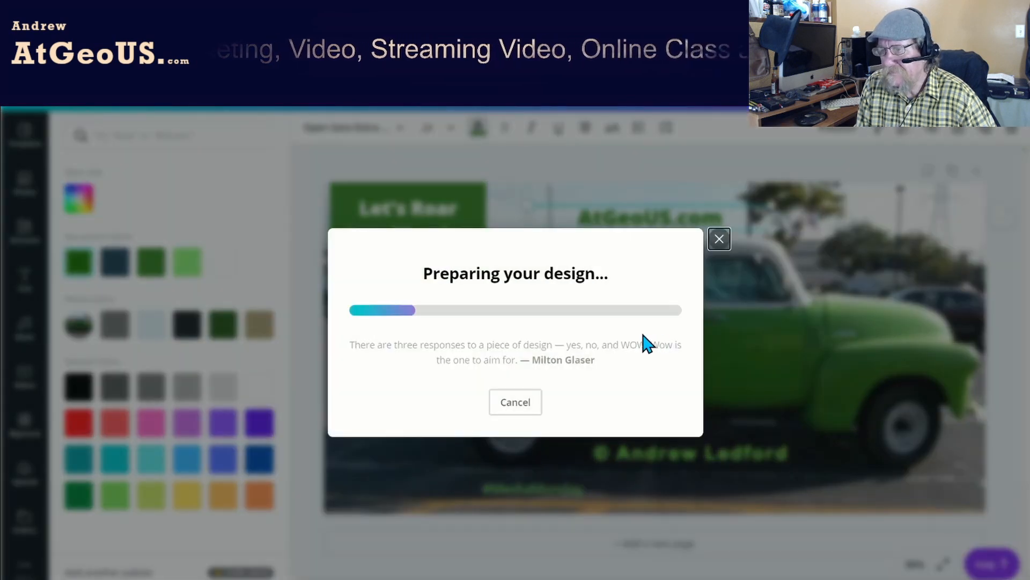